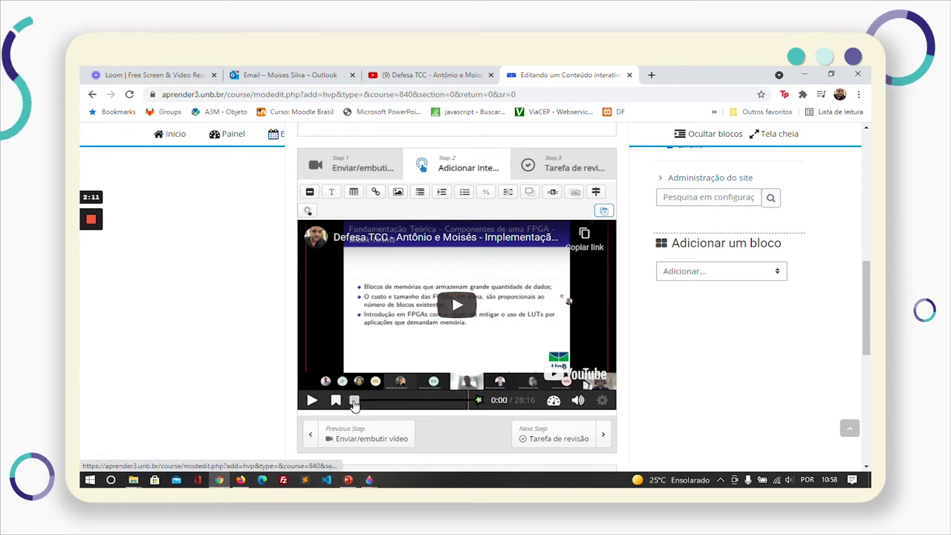
# Move the video playback to about 1:21 and pause it there.
pyautogui.click(358, 401)
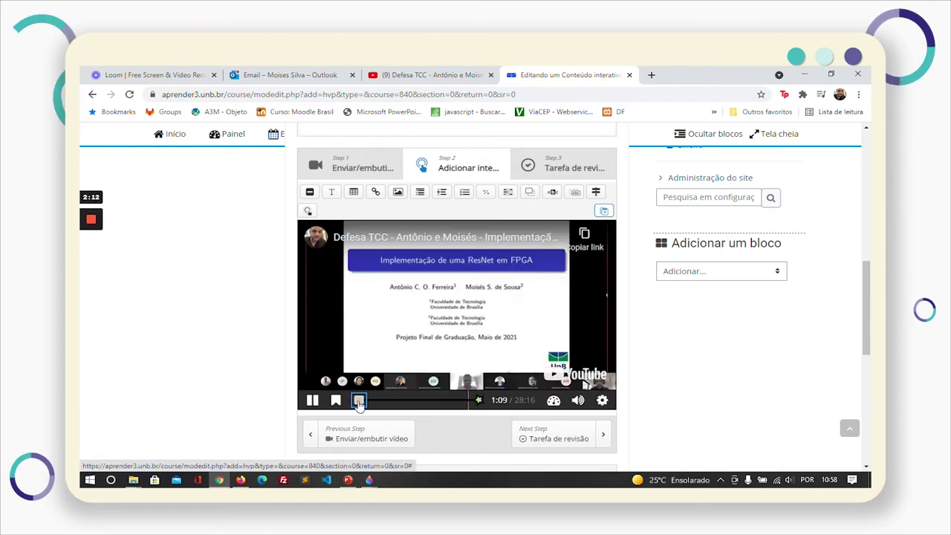
pyautogui.click(359, 401)
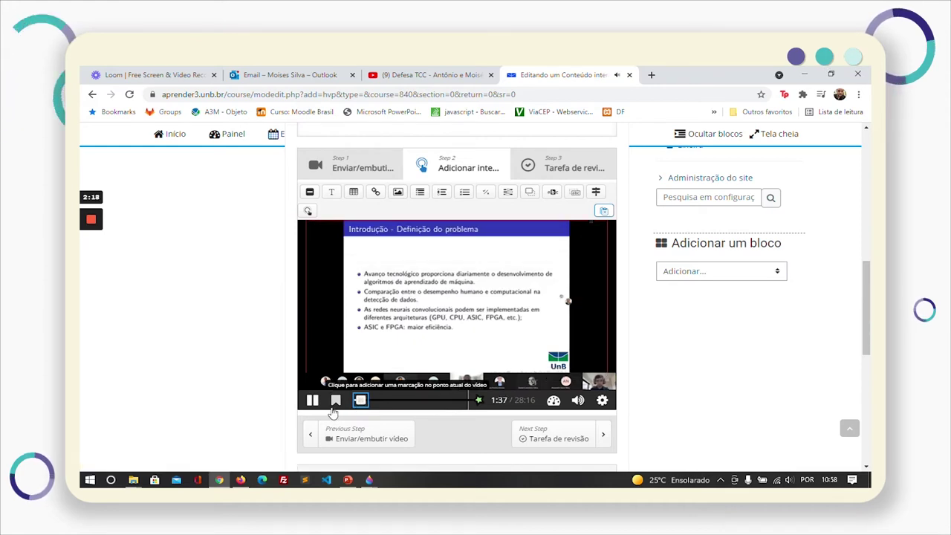
pyautogui.click(360, 401)
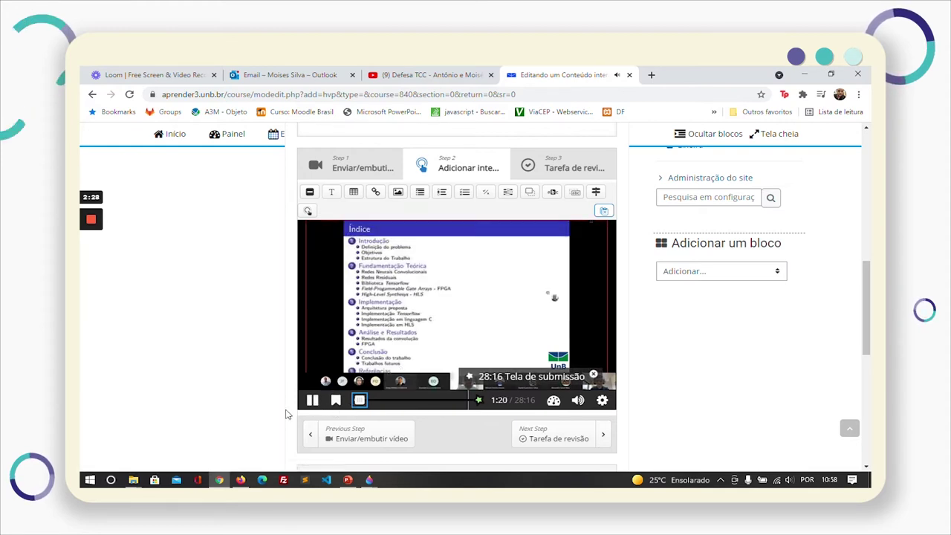
pyautogui.click(311, 401)
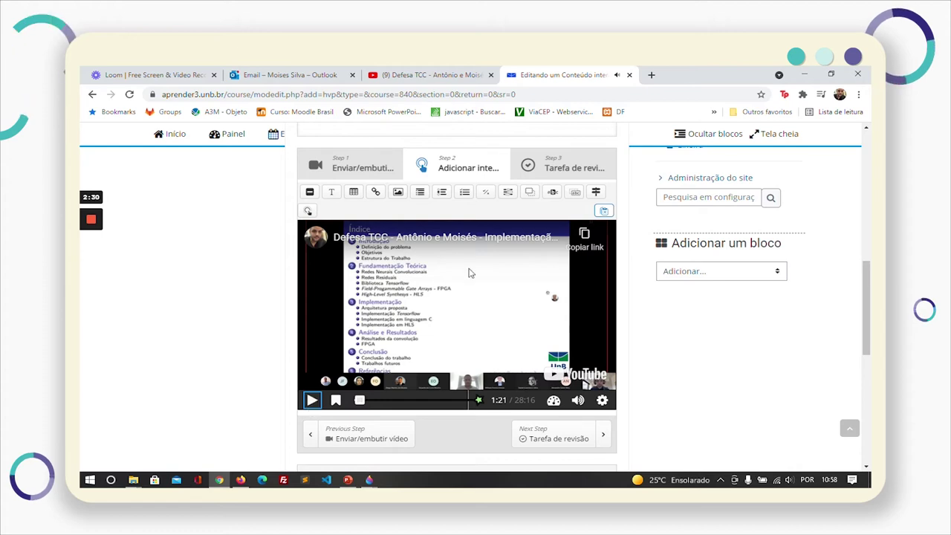
# Add a True/False question interaction at this point, set to pause the video and to be shown as Pôster.
pyautogui.click(488, 193)
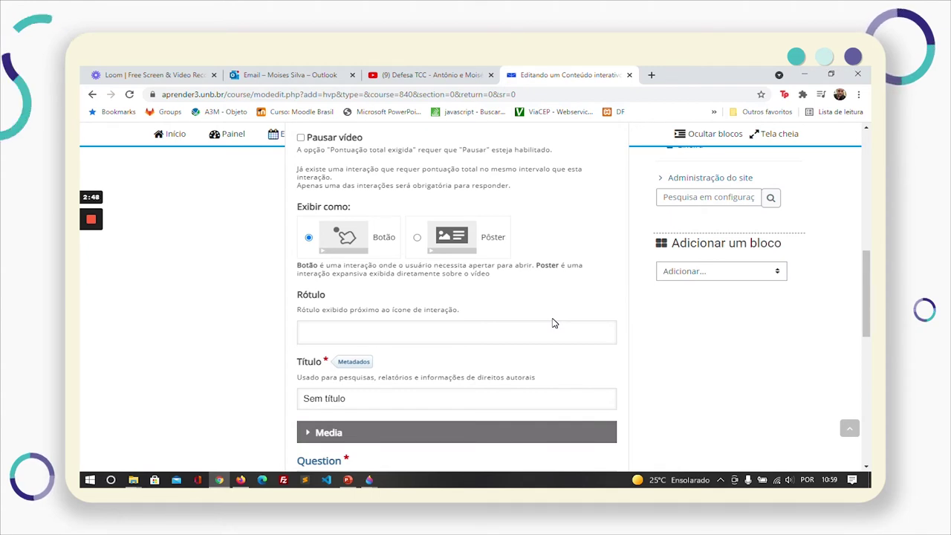
pyautogui.click(418, 240)
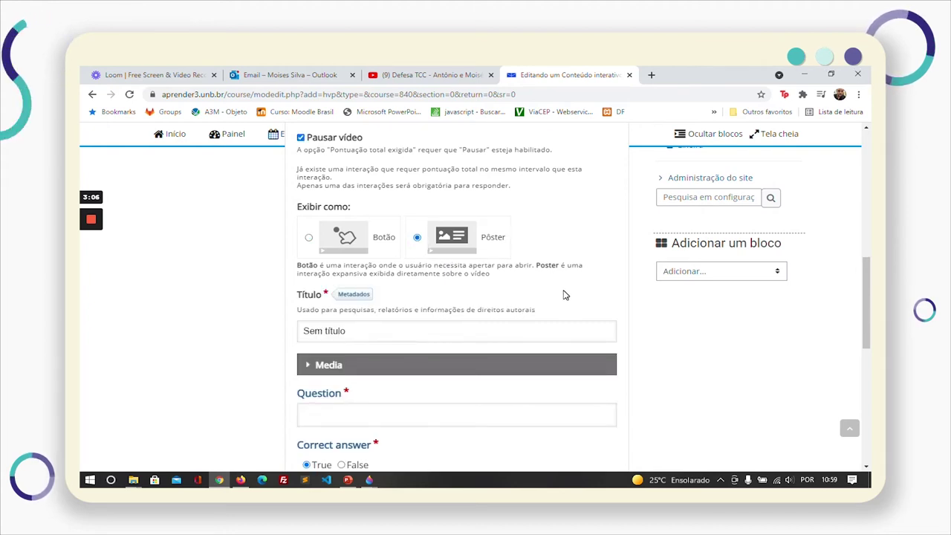
pyautogui.click(309, 239)
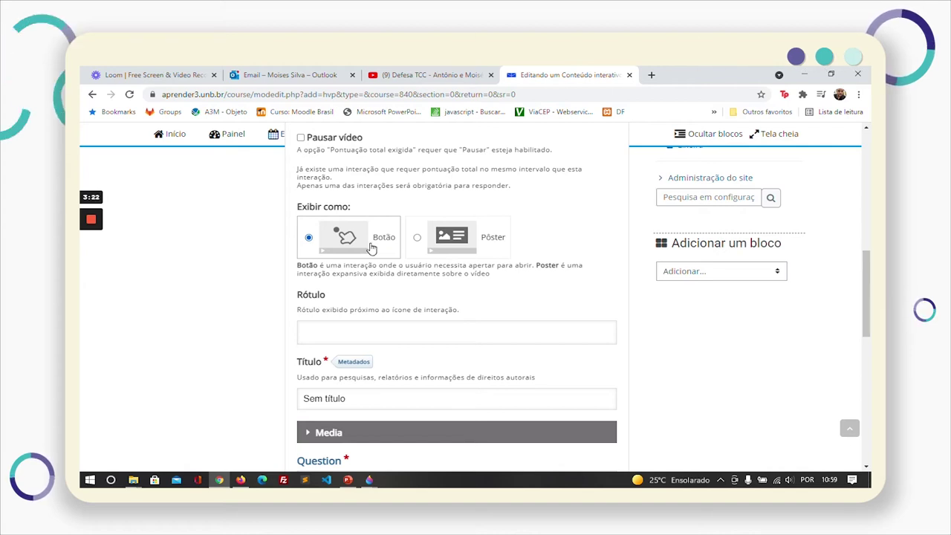
pyautogui.click(300, 139)
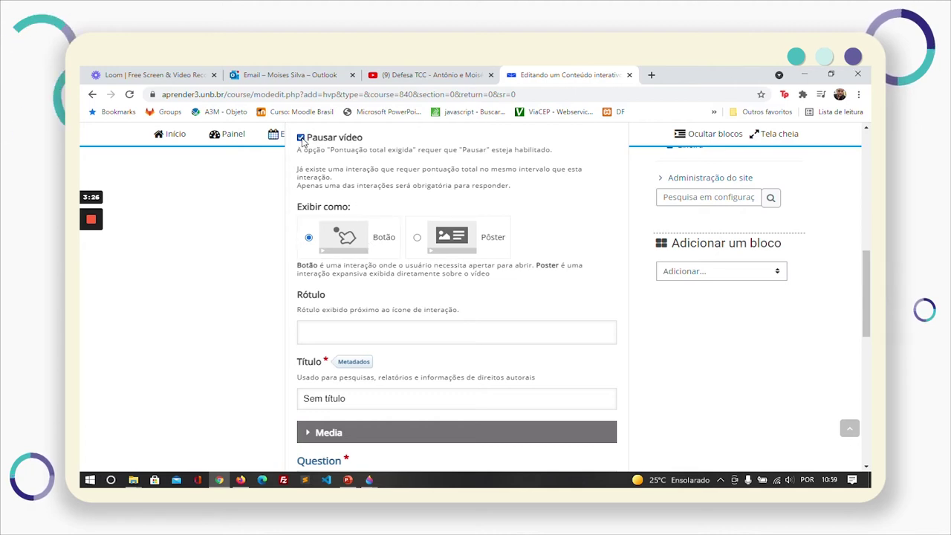
pyautogui.click(417, 238)
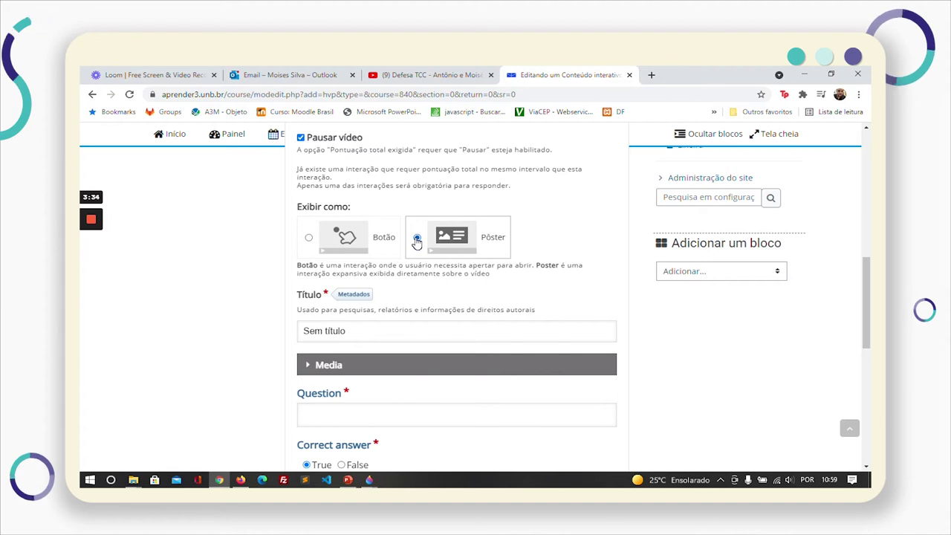
# Write the question text "O tema da defesa é redes locais?" for the True/False interaction.
pyautogui.scroll(-2, 362, 355)
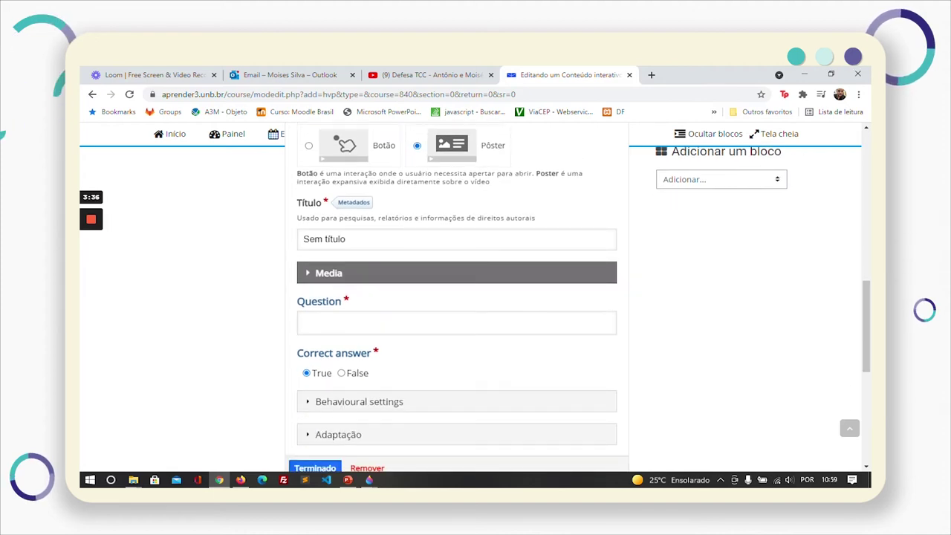
pyautogui.click(354, 329)
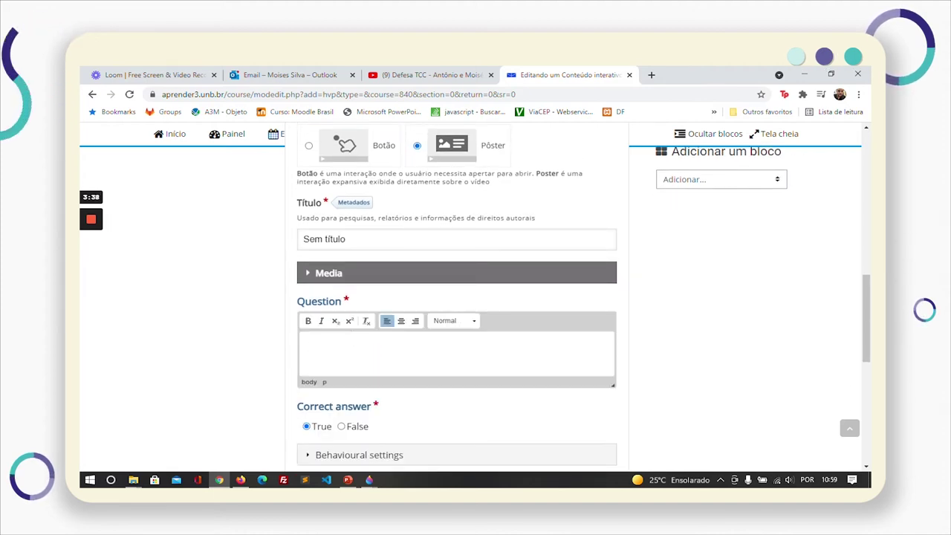
pyautogui.write('O')
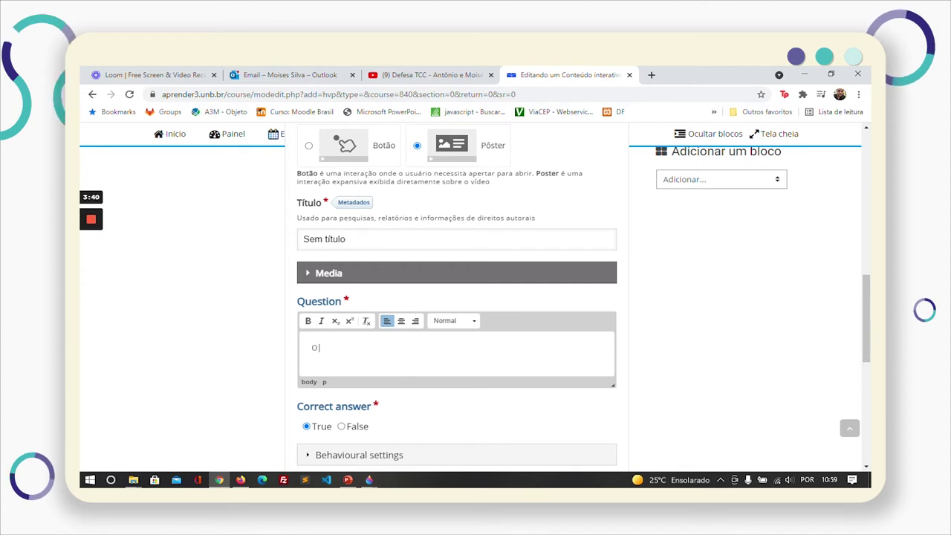
pyautogui.write(' tema da defe')
pyautogui.press('BackSpace')
pyautogui.press('BackSpace')
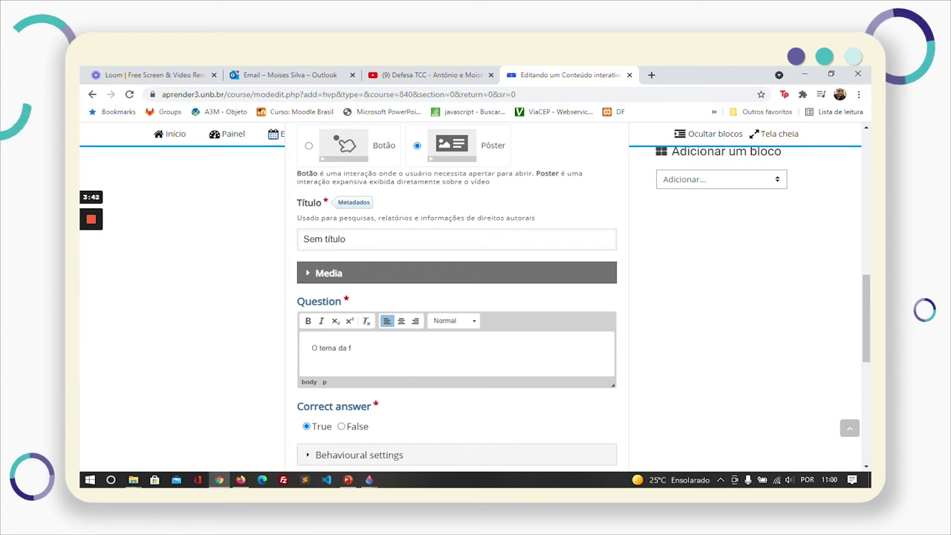
pyautogui.write('defesa é')
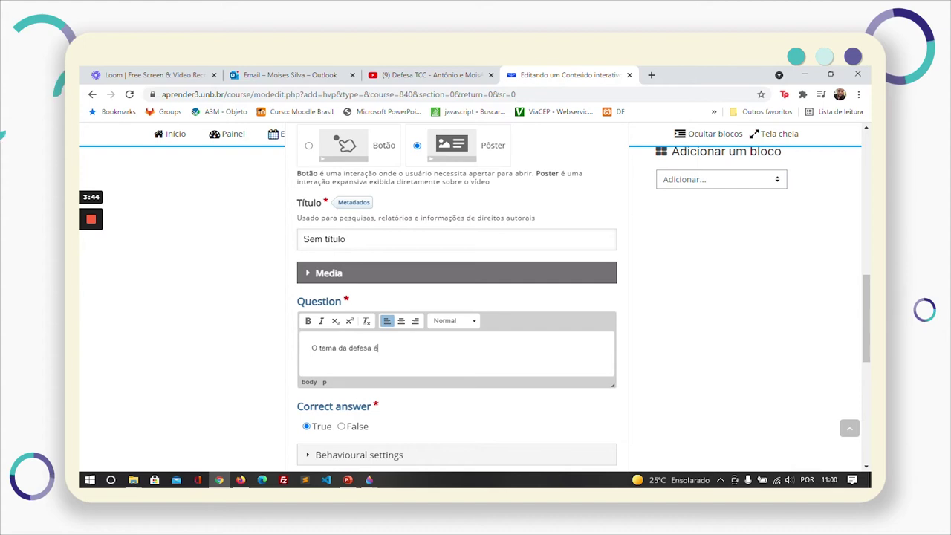
pyautogui.write(' redes locais?')
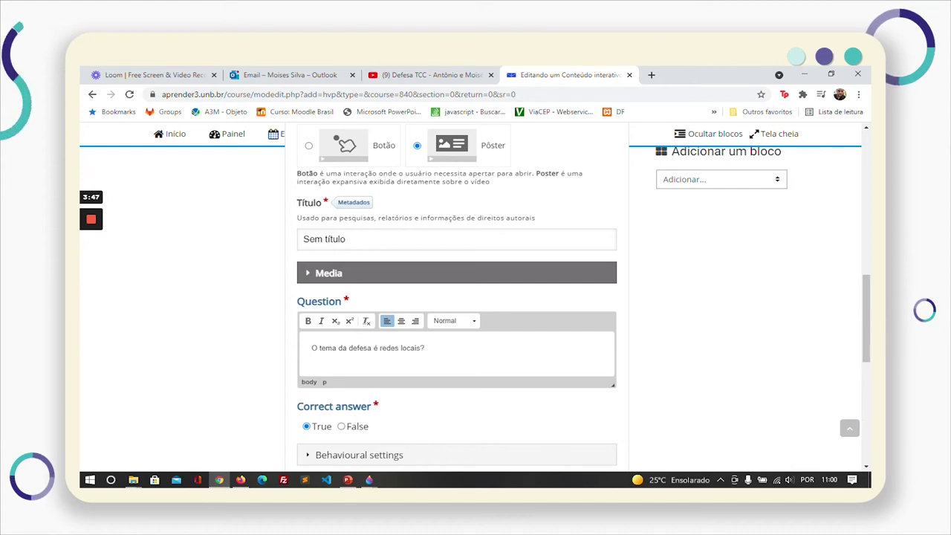
# Set False as the correct answer and finish editing the True/False interaction.
pyautogui.scroll(-2, 363, 371)
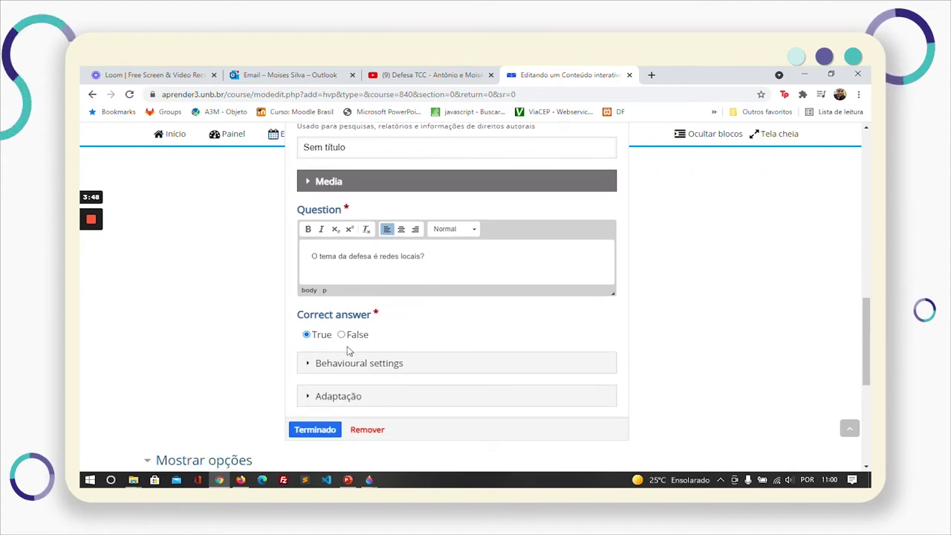
pyautogui.click(342, 335)
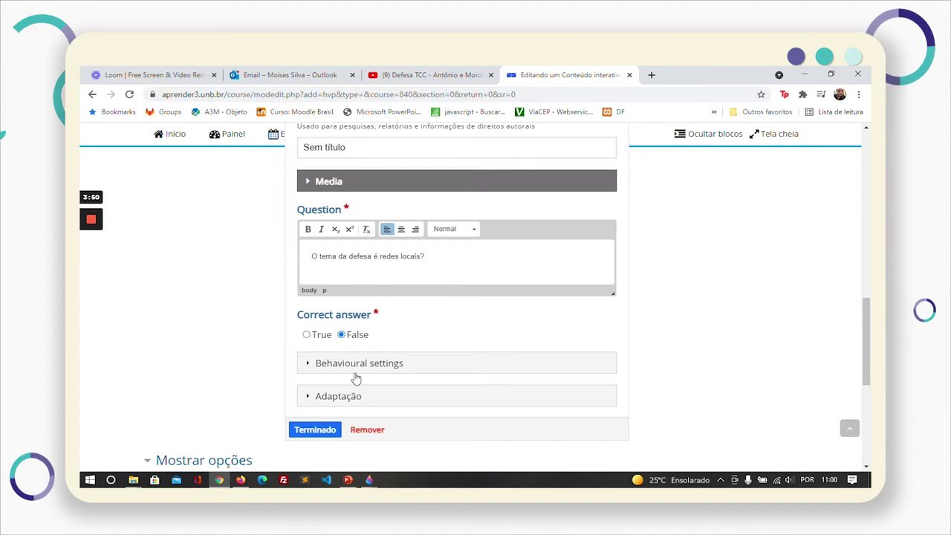
pyautogui.scroll(-2, 327, 388)
pyautogui.scroll(-4, 329, 346)
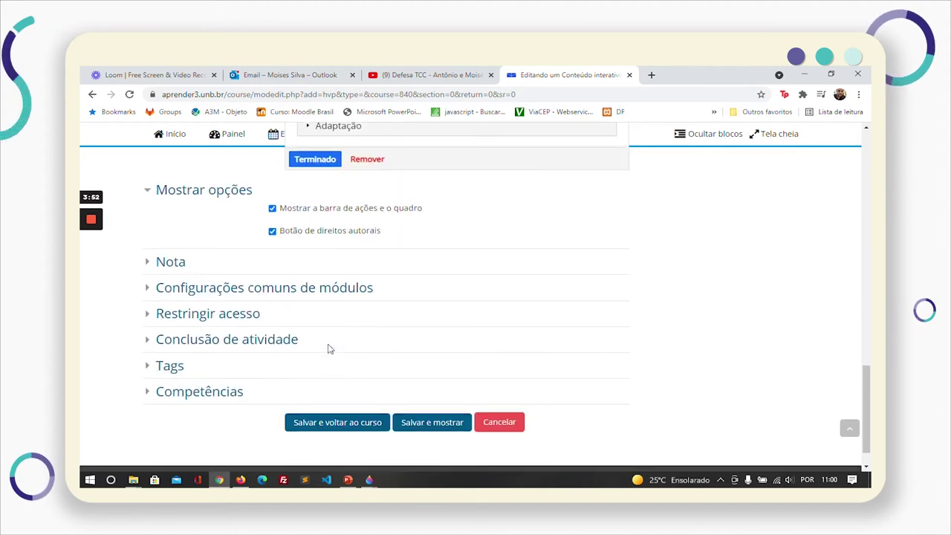
pyautogui.scroll(4, 329, 346)
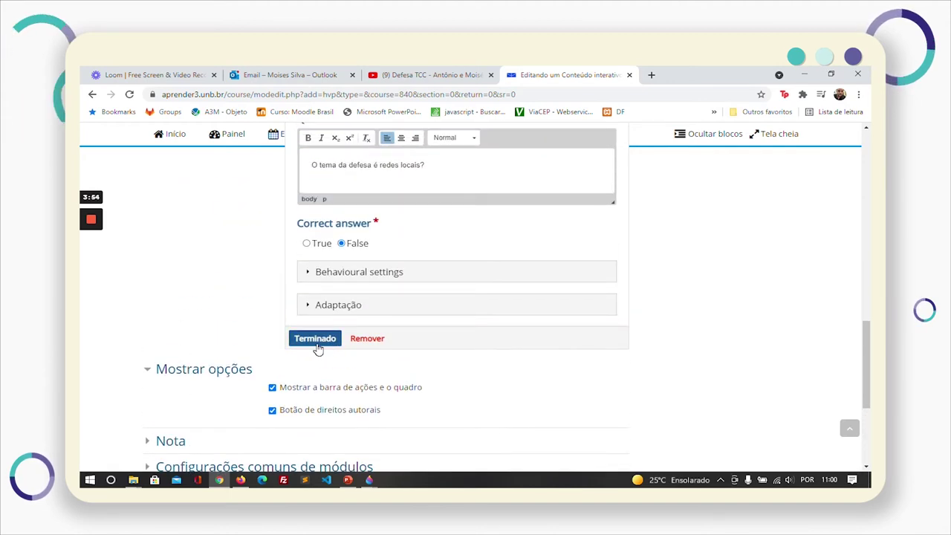
pyautogui.click(315, 339)
pyautogui.scroll(-2, 476, 318)
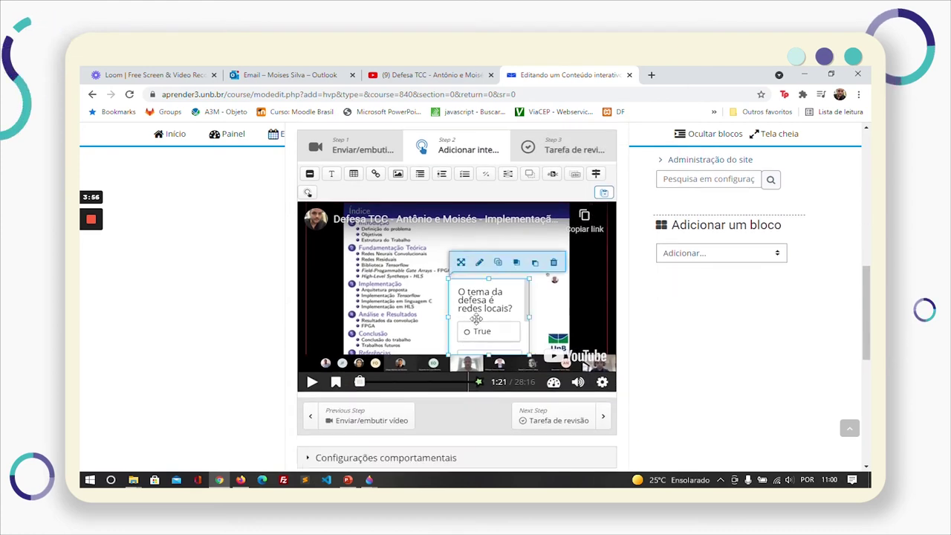
# Reposition and enlarge the question poster over the video so its text, both answers and the Check button fit.
pyautogui.moveTo(476, 318); pyautogui.dragTo(529, 272)
pyautogui.moveTo(439, 305); pyautogui.dragTo(468, 310)
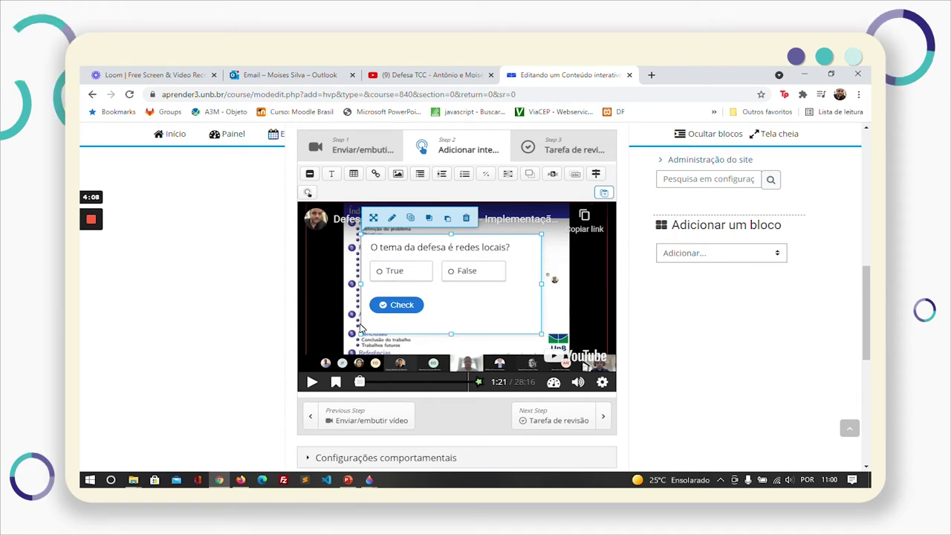
pyautogui.scroll(-3, 520, 326)
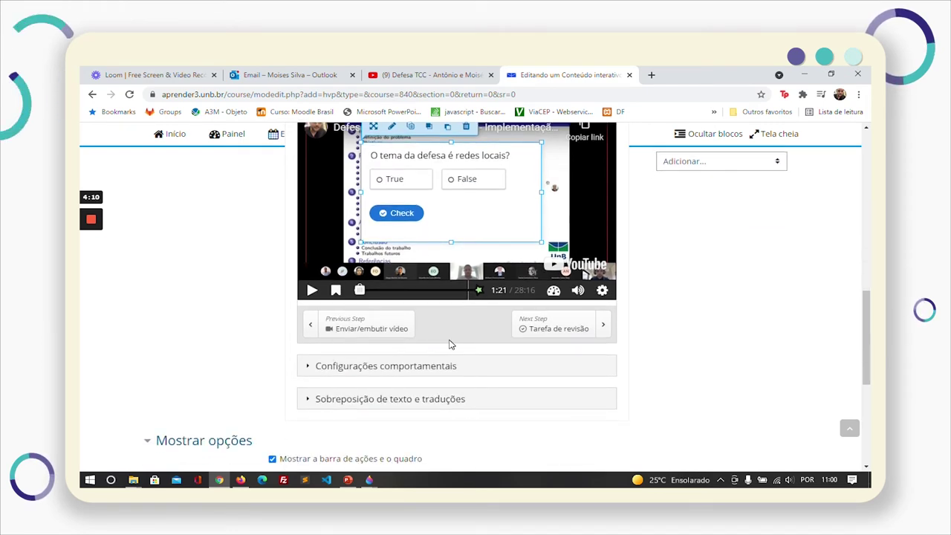
pyautogui.scroll(3, 460, 311)
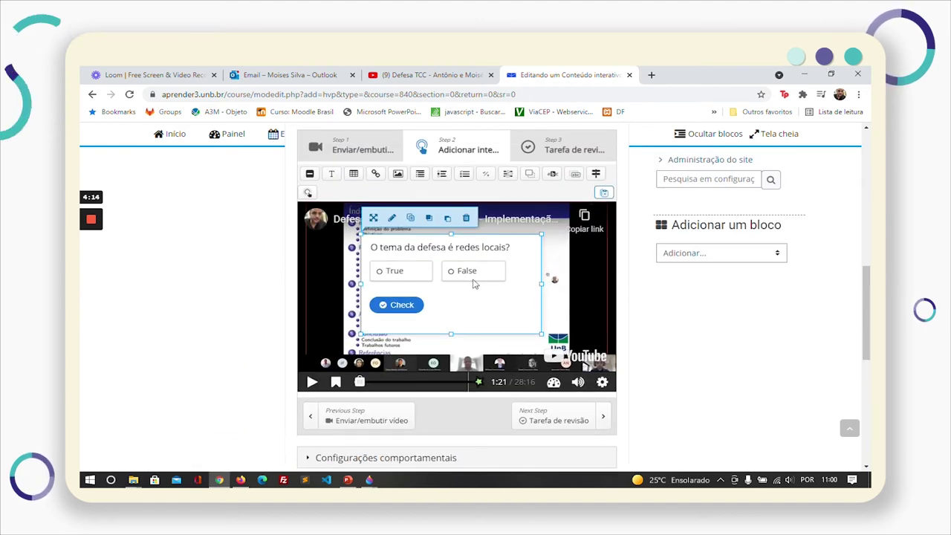
# Open the text overrides and translations settings and review the Portuguese labels of the True/False question.
pyautogui.scroll(-3, 442, 277)
pyautogui.click(388, 308)
pyautogui.scroll(-3, 388, 314)
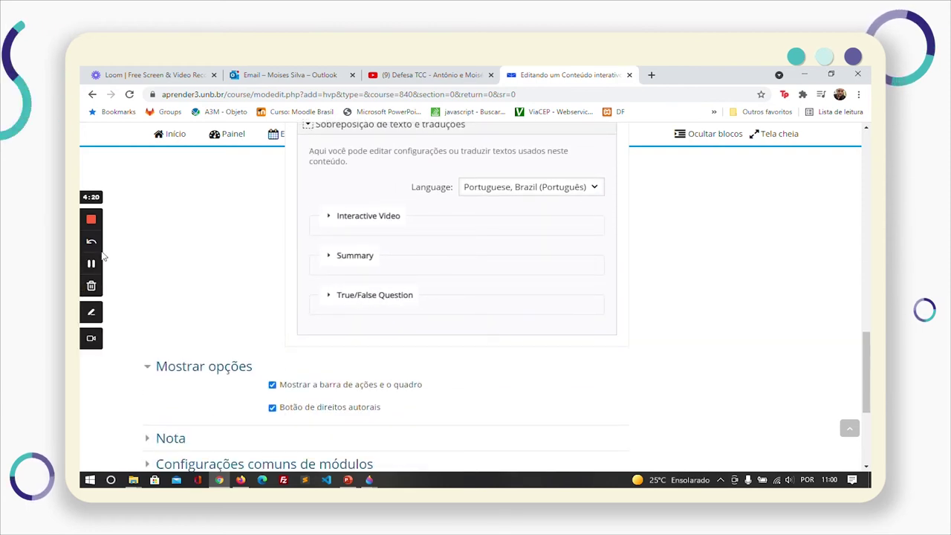
pyautogui.click(89, 263)
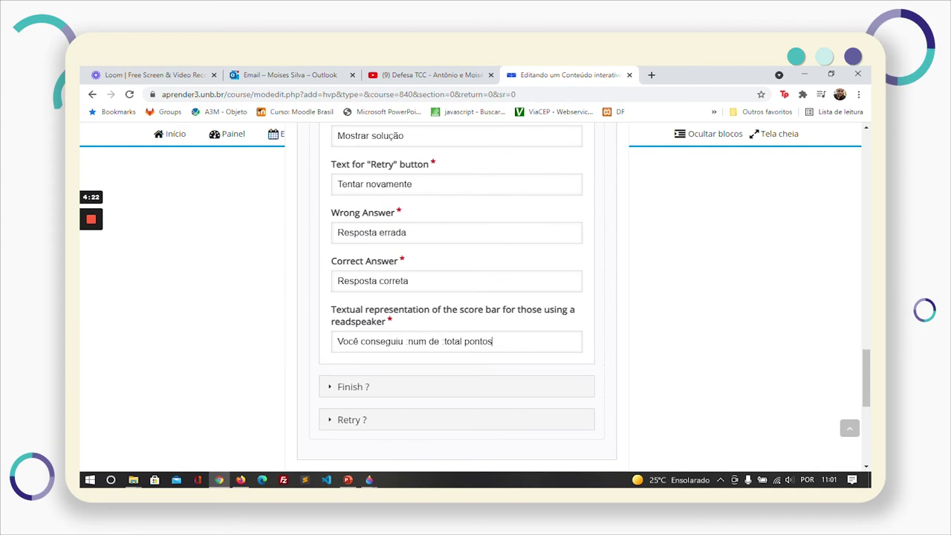
pyautogui.scroll(5, 439, 354)
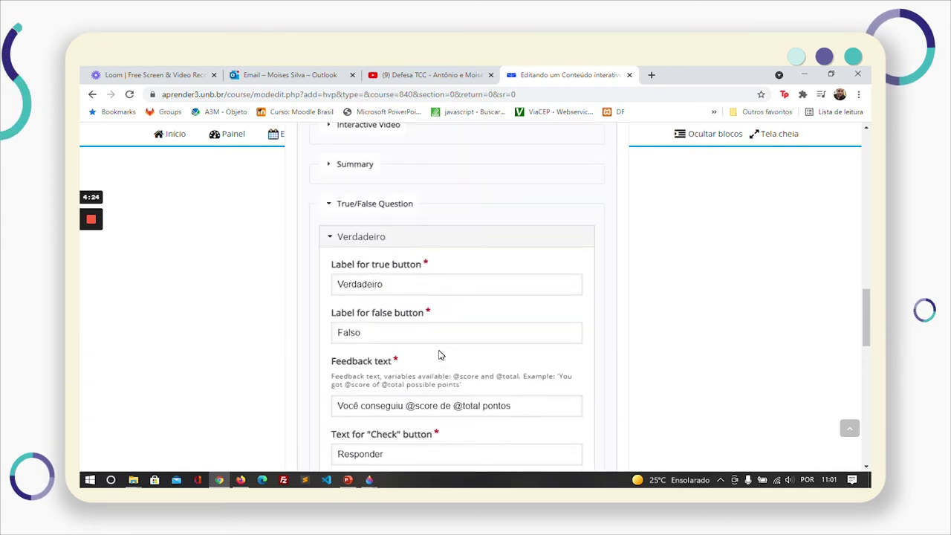
pyautogui.scroll(1, 438, 355)
pyautogui.click(329, 327)
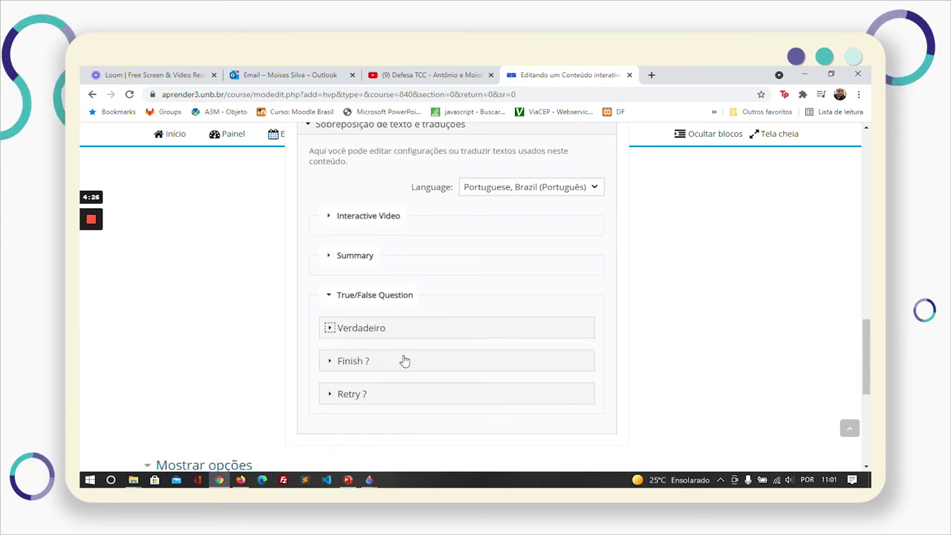
# Examine the Finish and Retry text groups of the True/False question translations.
pyautogui.scroll(2, 404, 360)
pyautogui.scroll(-4, 364, 354)
pyautogui.click(336, 271)
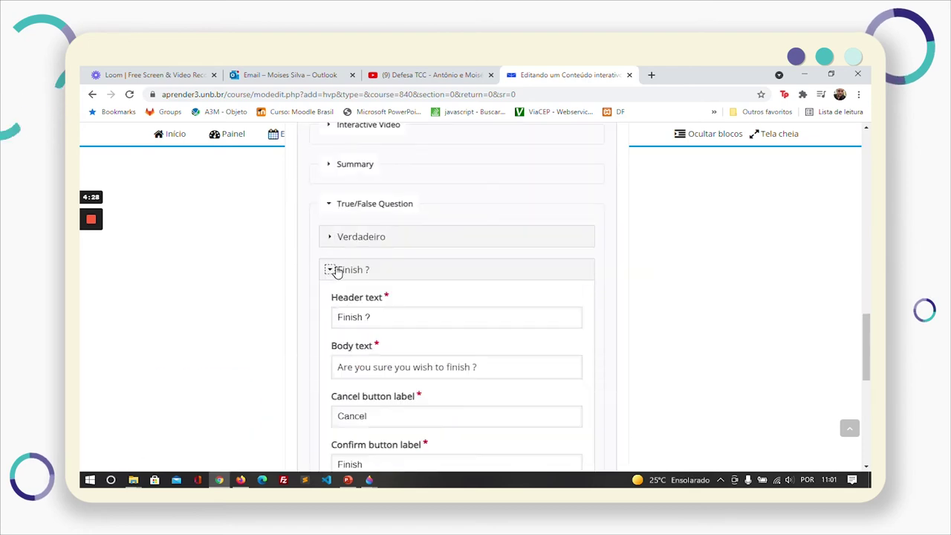
pyautogui.click(330, 270)
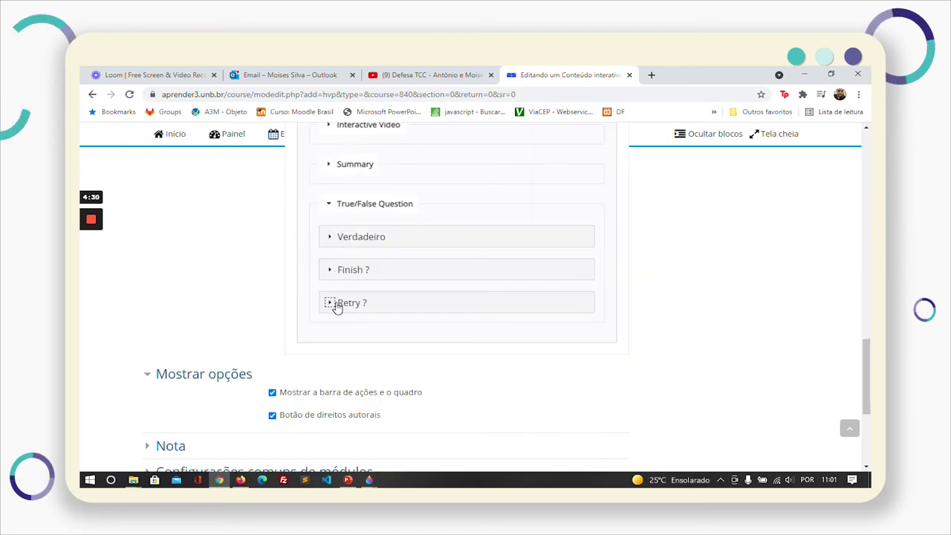
pyautogui.doubleClick(338, 306)
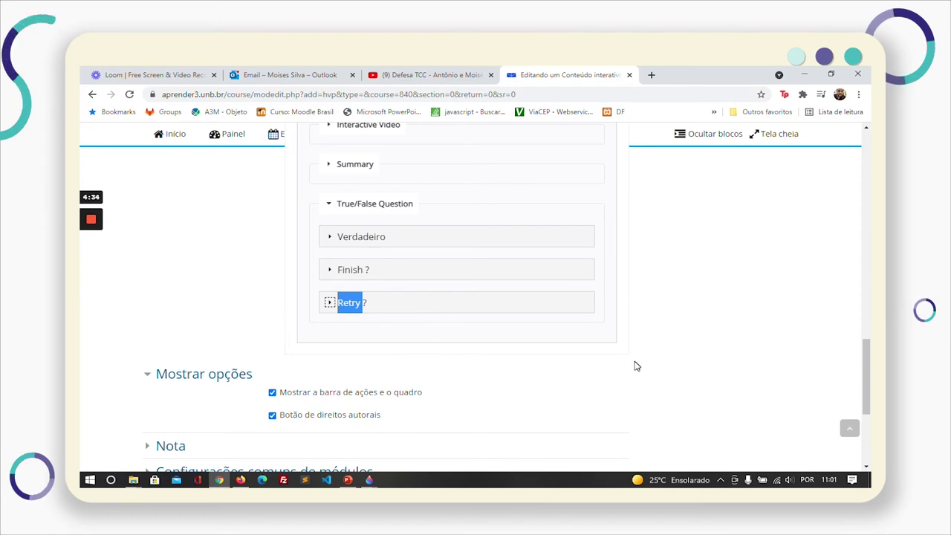
# Move the video playback to about 6:06 for the next interaction.
pyautogui.scroll(10, 634, 364)
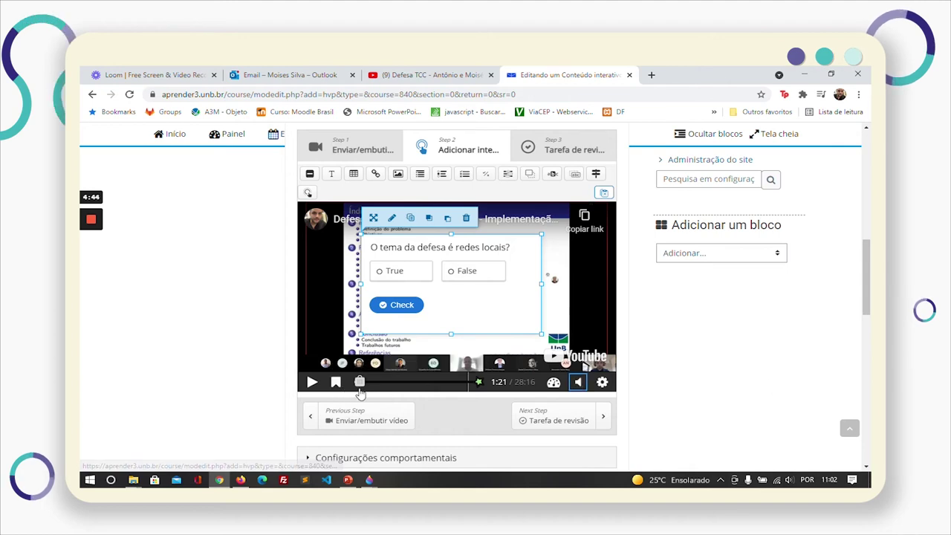
pyautogui.click(364, 383)
pyautogui.moveTo(366, 388); pyautogui.dragTo(367, 380)
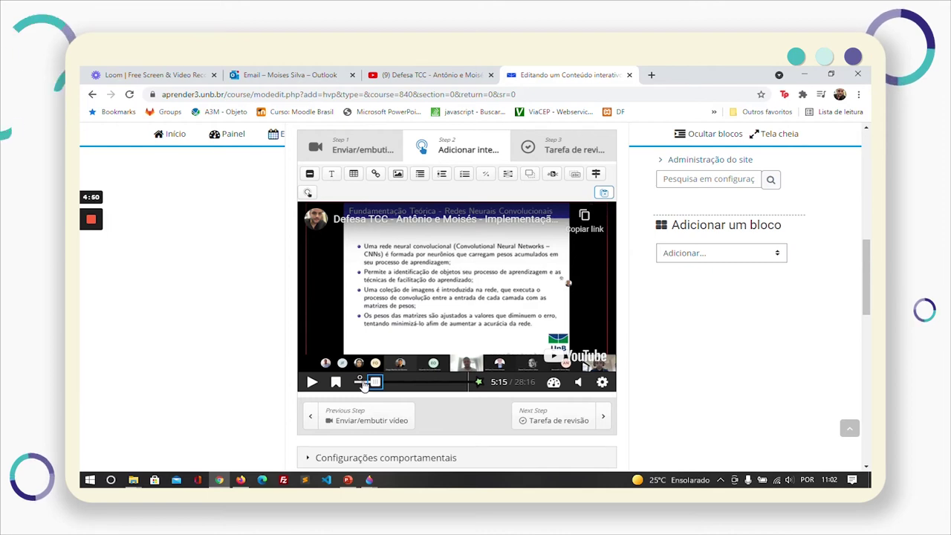
pyautogui.click(376, 385)
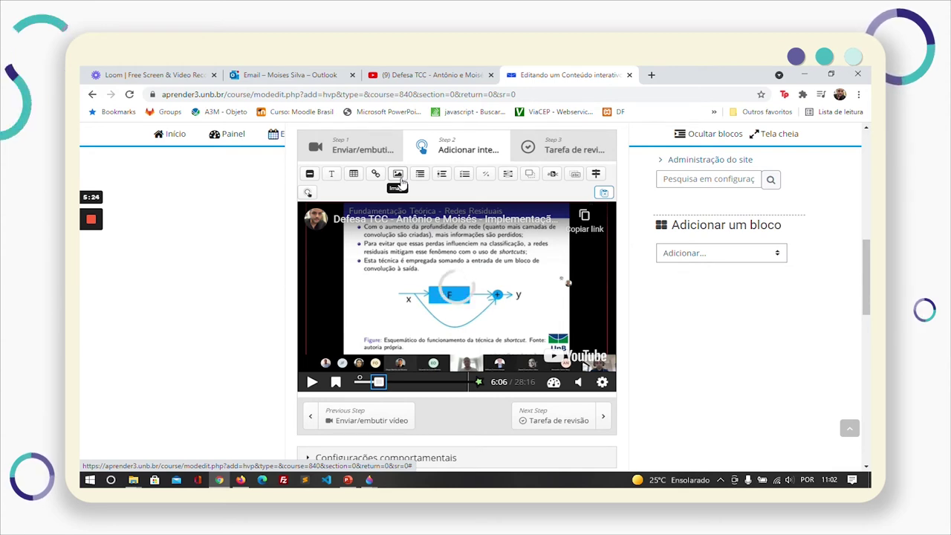
# Add a text interaction to the video at 6:06 and set it to pause the video.
pyautogui.click(332, 173)
pyautogui.scroll(2, 383, 255)
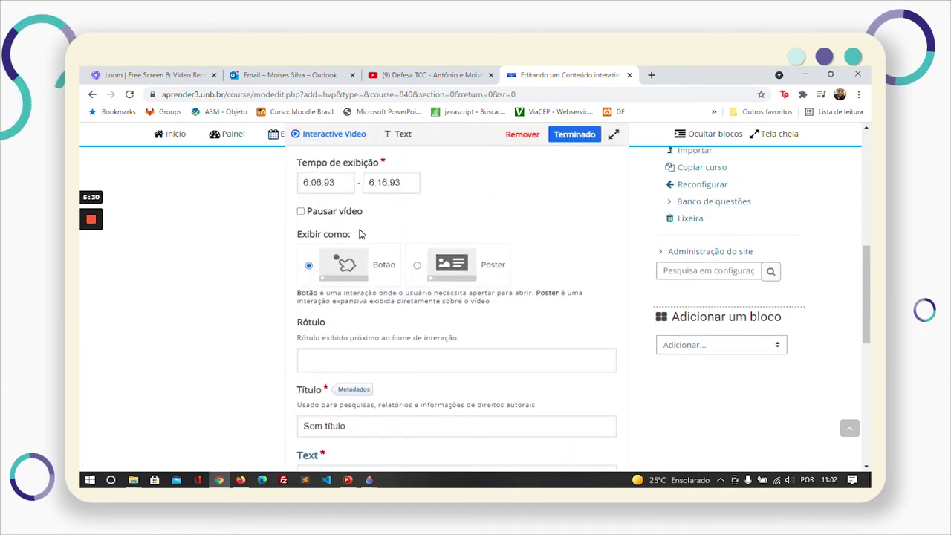
pyautogui.click(301, 211)
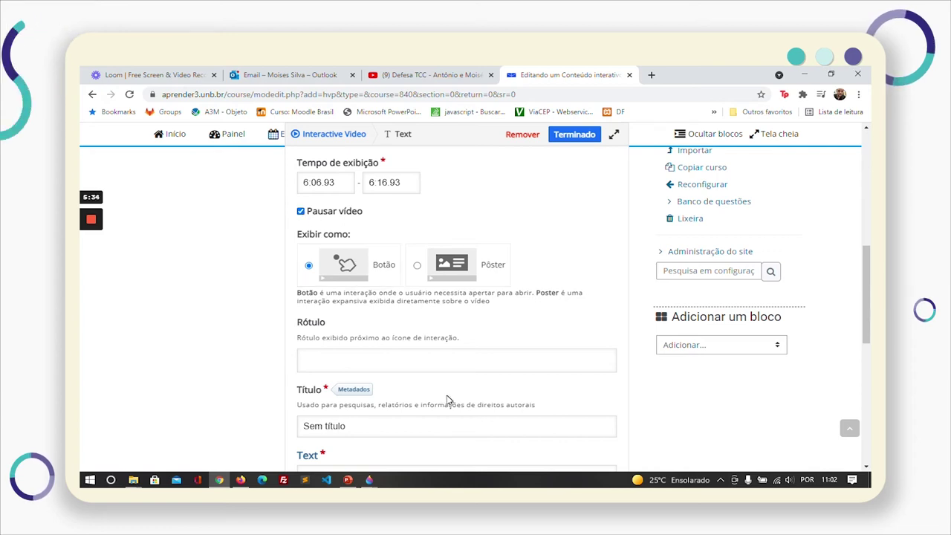
# Fill the text interaction's body with "lorem ipsum" repeated over several lines and title it "Teste".
pyautogui.scroll(-2, 449, 400)
pyautogui.click(364, 389)
pyautogui.scroll(-2, 372, 405)
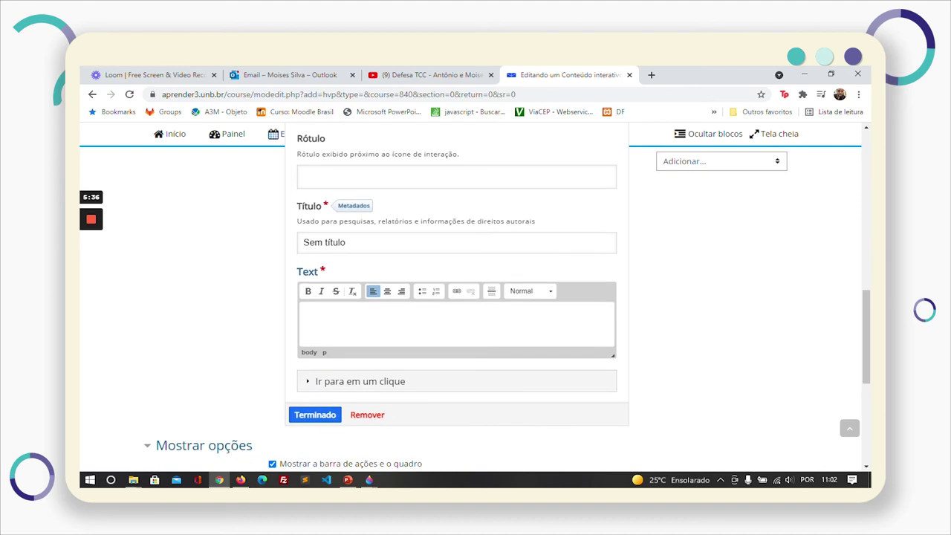
pyautogui.write('lorem ipsum')
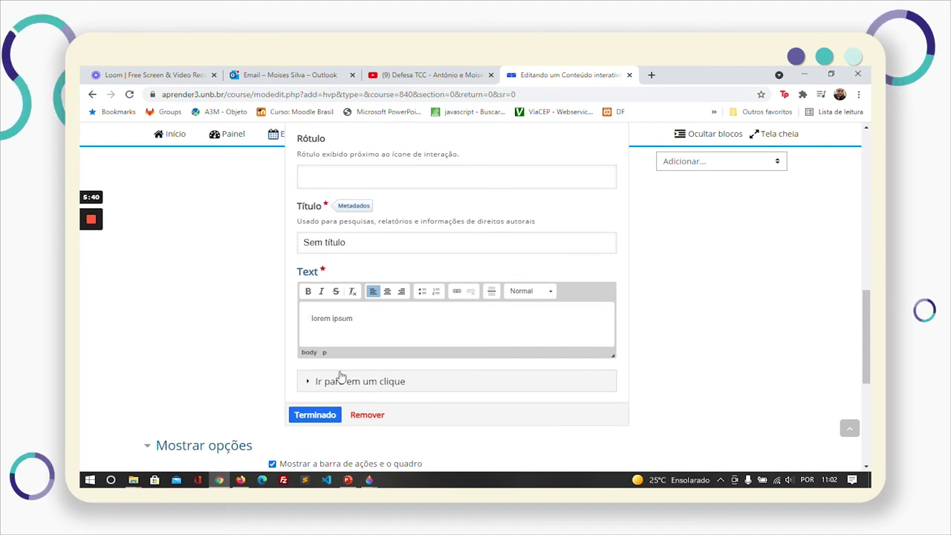
pyautogui.hotkey('ctrl', 'a')
pyautogui.hotkey('ctrl', 'c')
pyautogui.hotkey('ctrl', 'v')
pyautogui.hotkey('ctrl', 'v')
pyautogui.hotkey('ctrl', 'v')
pyautogui.hotkey('ctrl', 'v')
pyautogui.hotkey('ctrl', 'v')
pyautogui.hotkey('ctrl', 'v')
pyautogui.hotkey('ctrl', 'v')
pyautogui.hotkey('ctrl', 'v')
pyautogui.hotkey('ctrl', 'v')
pyautogui.hotkey('ctrl', 'v')
pyautogui.hotkey('ctrl', 'v')
pyautogui.hotkey('ctrl', 'v')
pyautogui.hotkey('ctrl', 'v')
pyautogui.hotkey('ctrl', 'v')
pyautogui.hotkey('ctrl', 'v')
pyautogui.hotkey('ctrl', 'v')
pyautogui.hotkey('ctrl', 'v')
pyautogui.hotkey('ctrl', 'v')
pyautogui.hotkey('ctrl', 'v')
pyautogui.hotkey('ctrl', 'v')
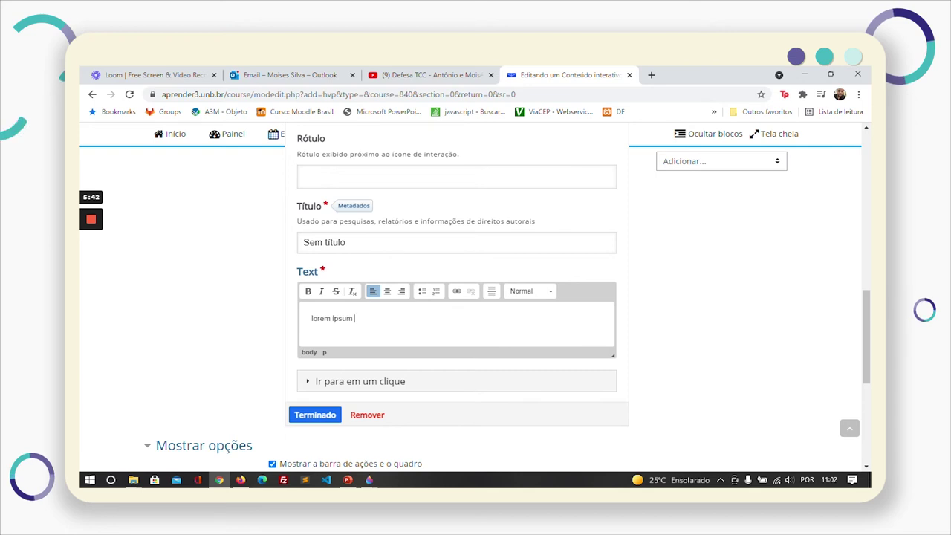
pyautogui.scroll(1, 303, 453)
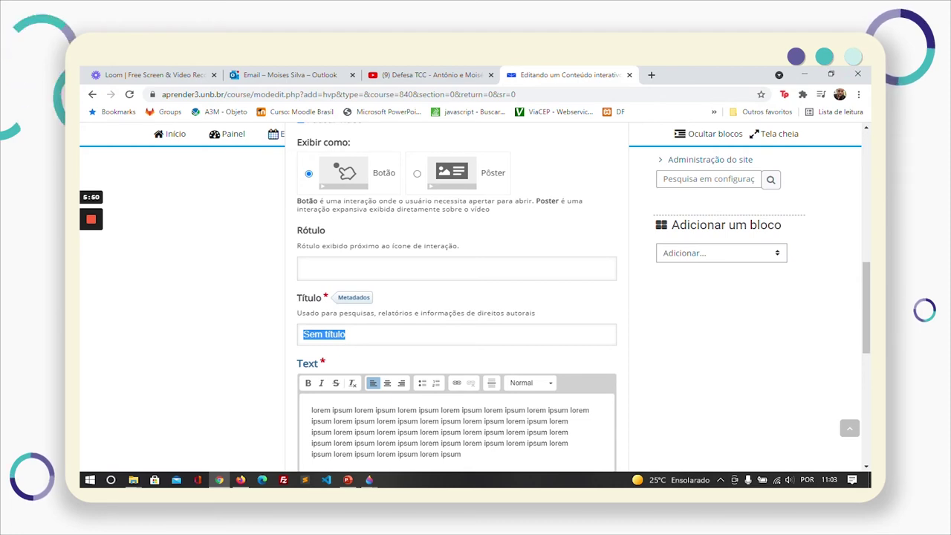
pyautogui.write('Teste')
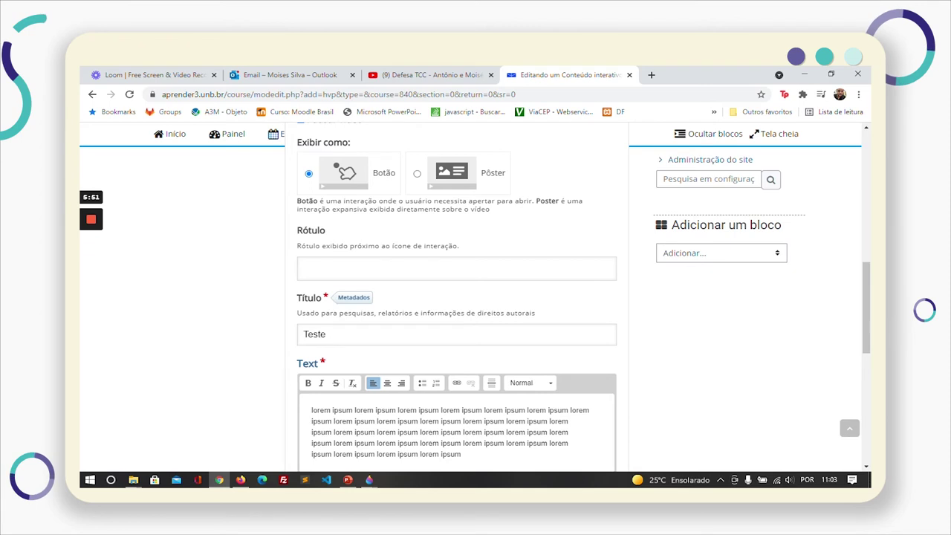
# Turn off video pausing for the text interaction and finish editing it.
pyautogui.scroll(1, 375, 310)
pyautogui.scroll(3, 375, 310)
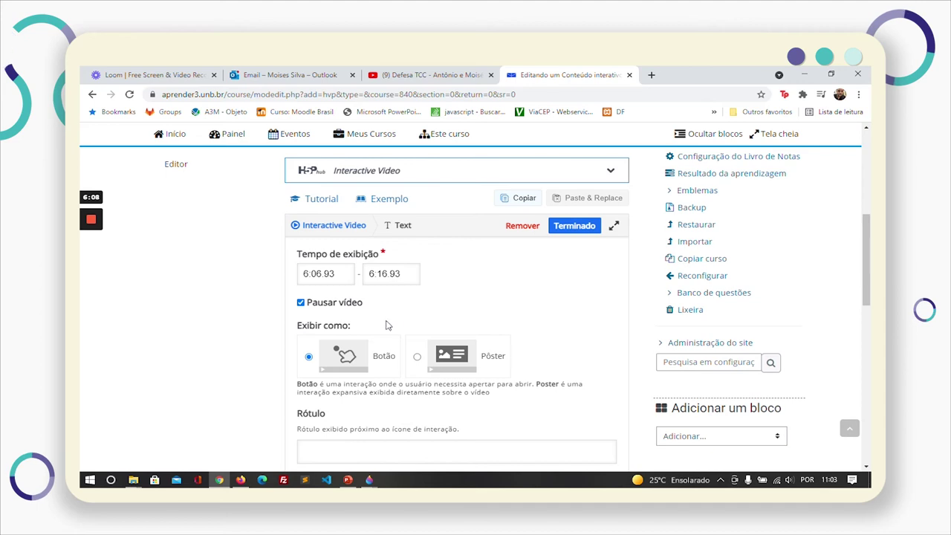
pyautogui.click(301, 305)
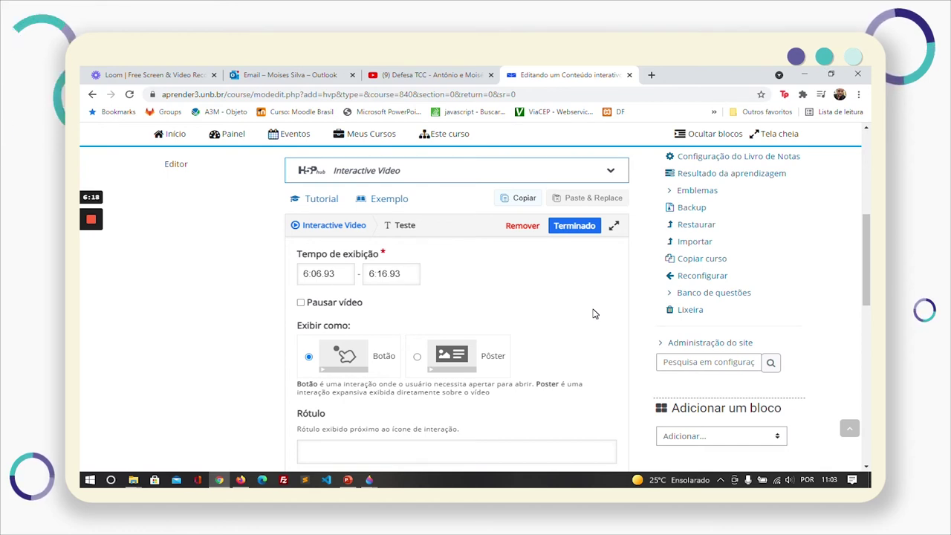
pyautogui.click(575, 226)
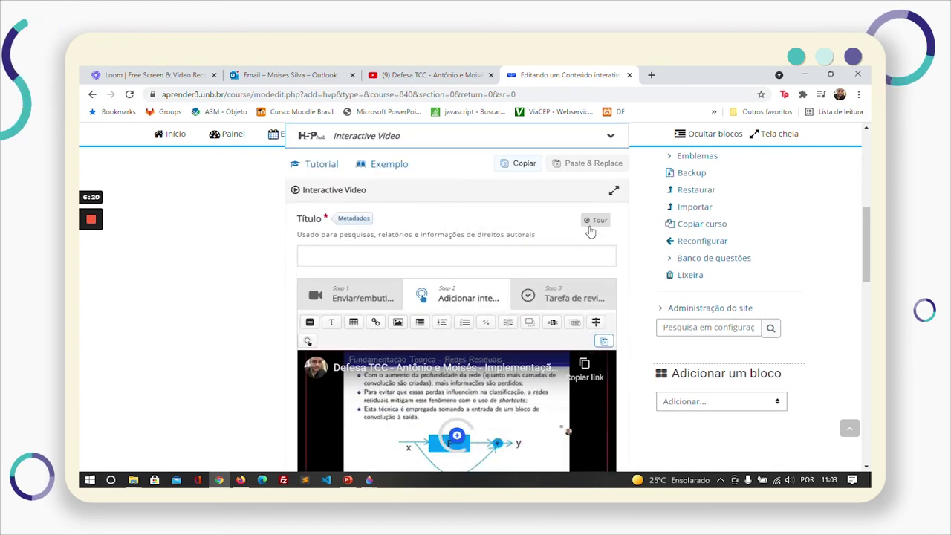
# Move the video playback to 11:18 and on to 23:46.
pyautogui.click(399, 440)
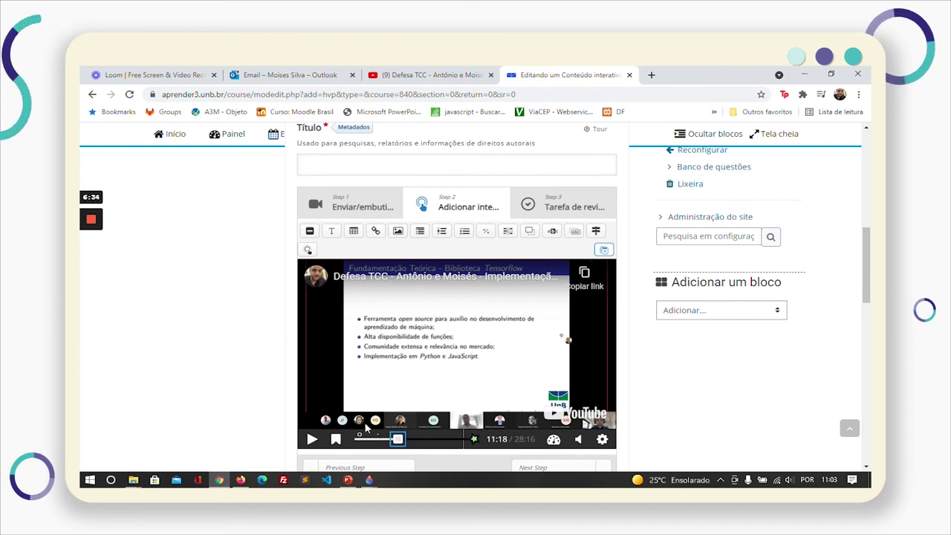
pyautogui.moveTo(398, 439); pyautogui.dragTo(444, 441)
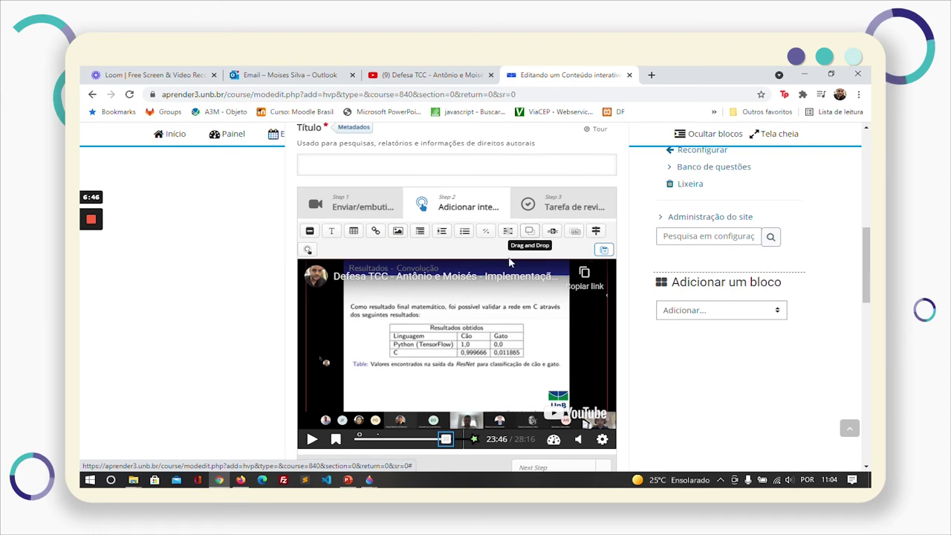
# Open the review task step, dismiss its introductory notice, and examine the summary's intro text, statement set and feedback settings.
pyautogui.click(548, 205)
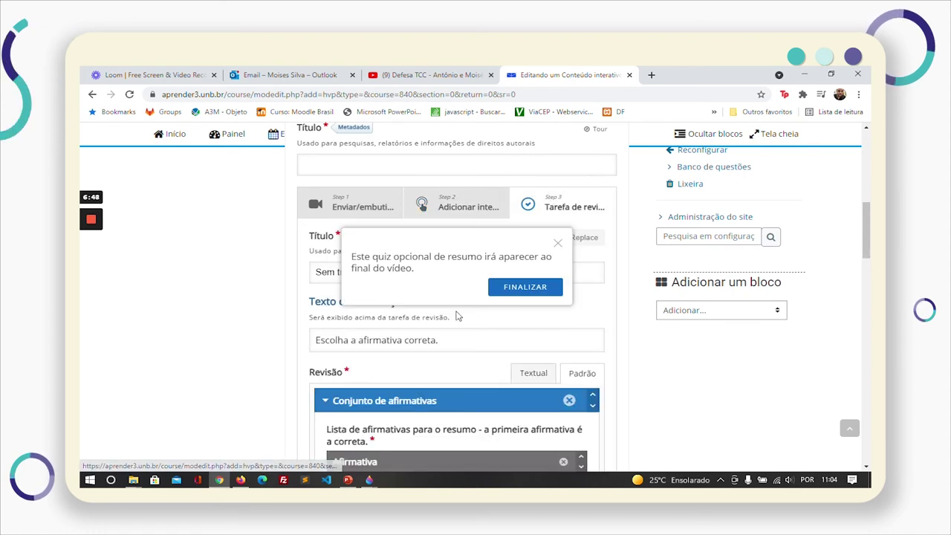
pyautogui.click(524, 286)
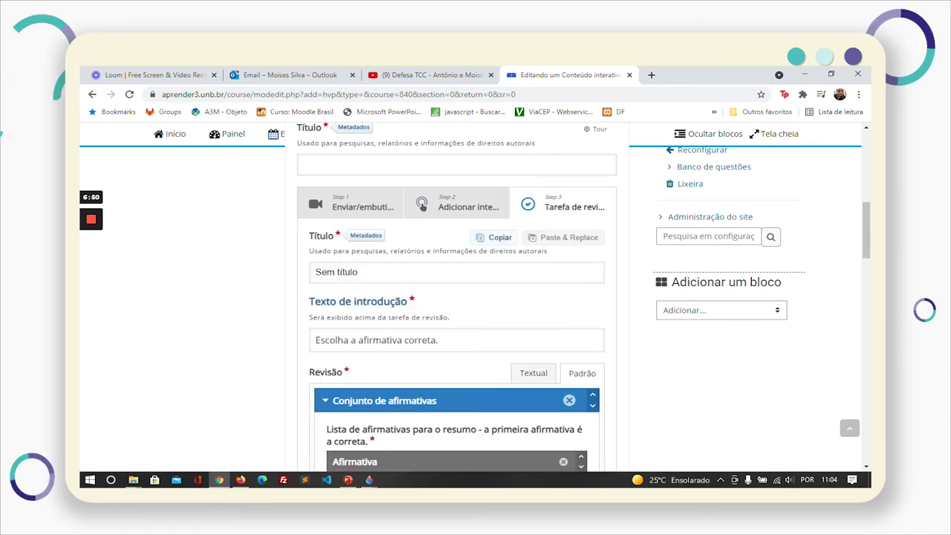
pyautogui.scroll(-1, 500, 307)
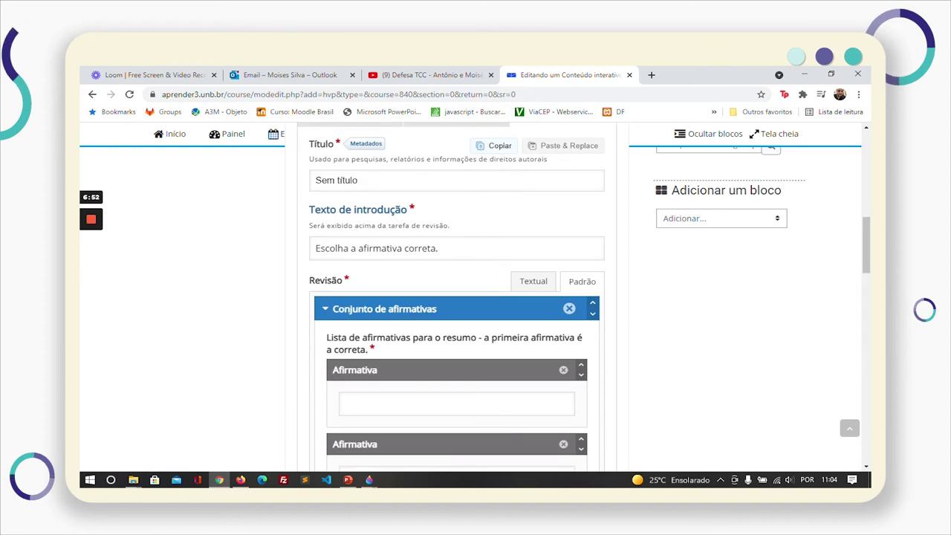
pyautogui.scroll(-6, 423, 232)
pyautogui.scroll(7, 423, 232)
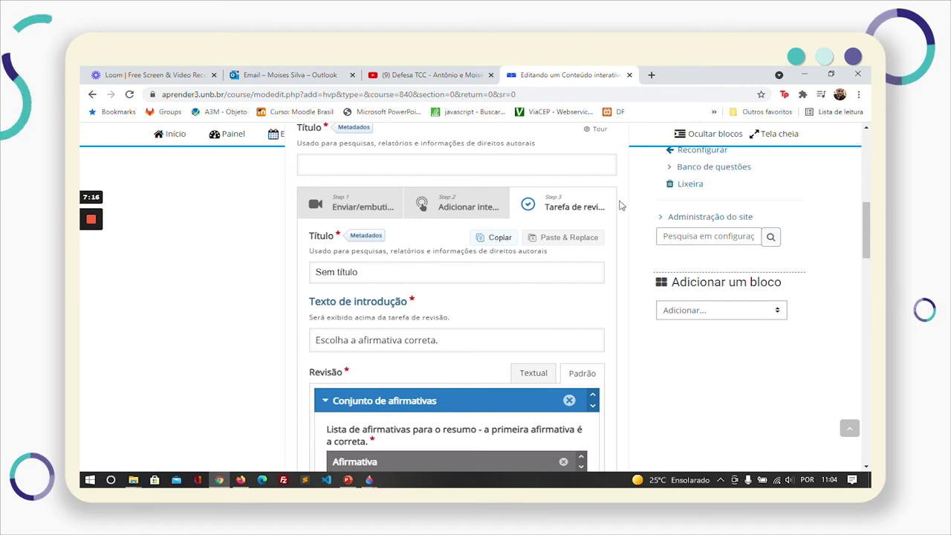
pyautogui.scroll(-3, 537, 279)
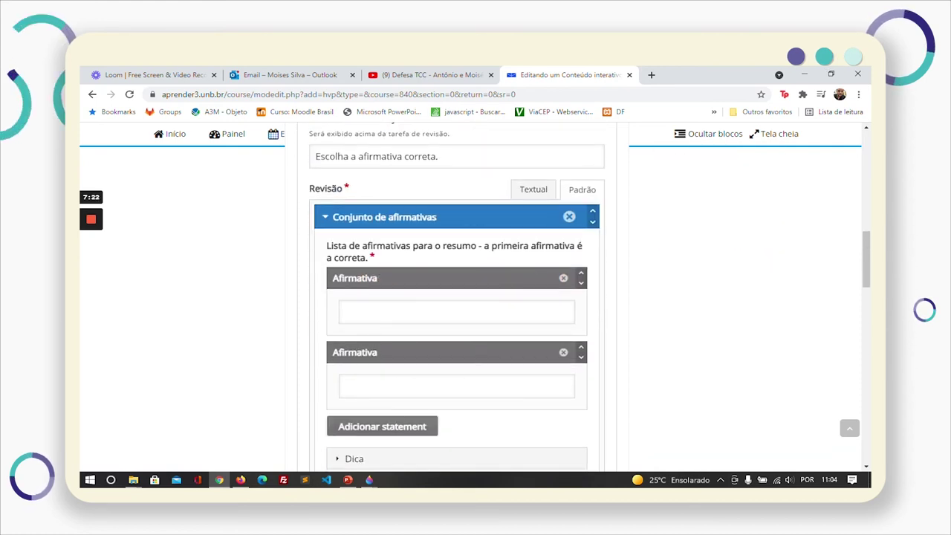
pyautogui.scroll(3, 536, 281)
pyautogui.scroll(-3, 503, 251)
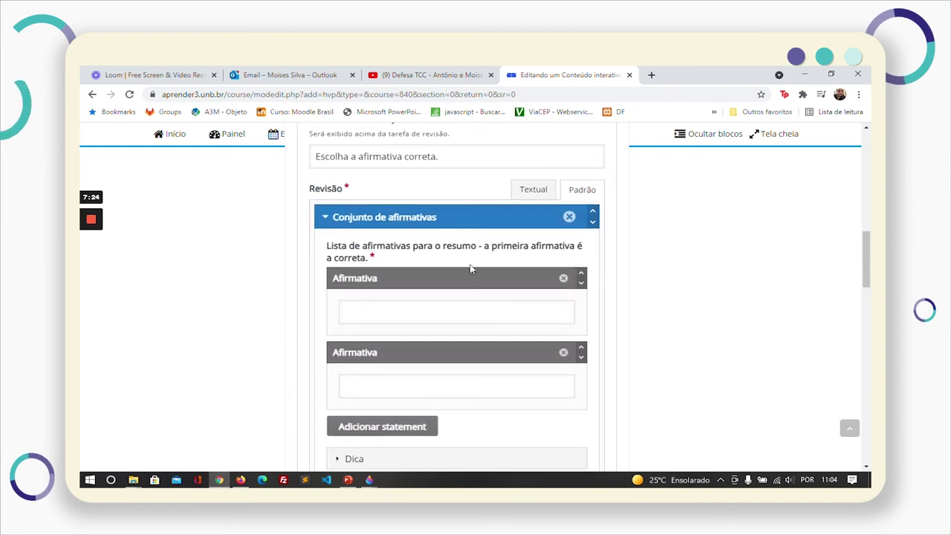
pyautogui.scroll(-3, 573, 224)
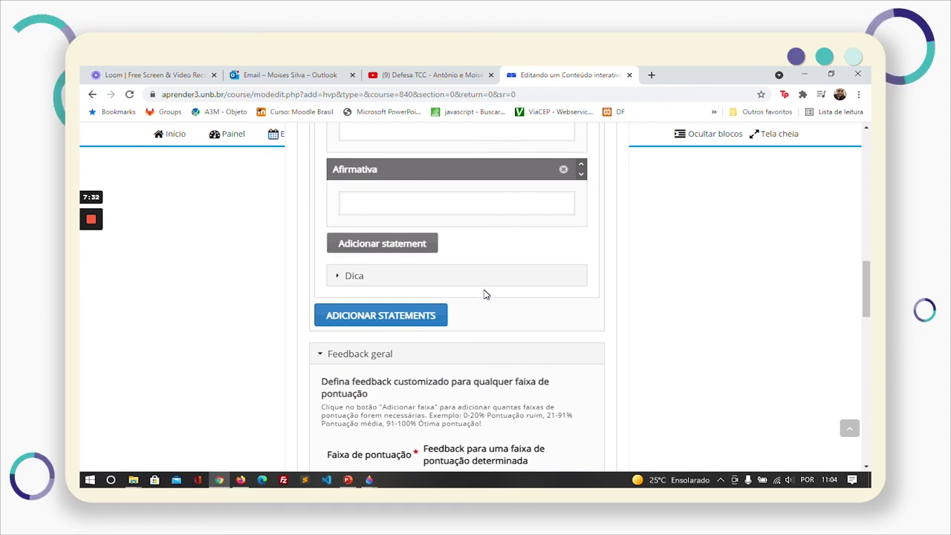
# Try to save the interactive video activity and display it.
pyautogui.scroll(-15, 483, 294)
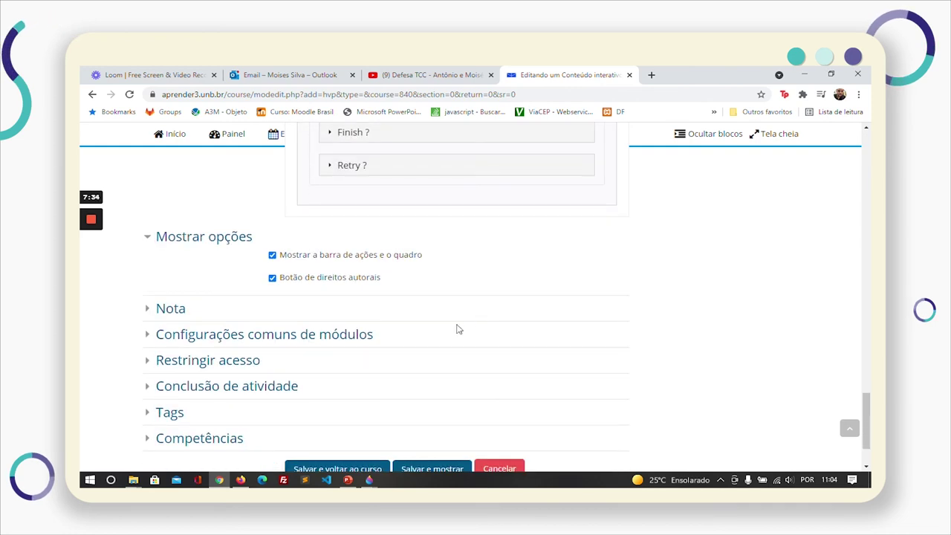
pyautogui.scroll(-2, 468, 324)
pyautogui.click(433, 386)
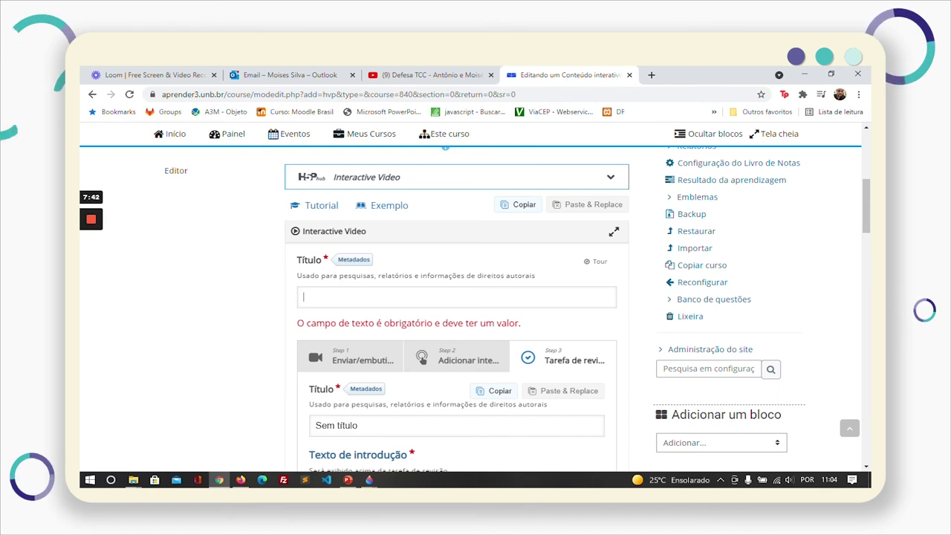
# Title the interactive video "Vídeo interativo - SEMUNI".
pyautogui.write('S')
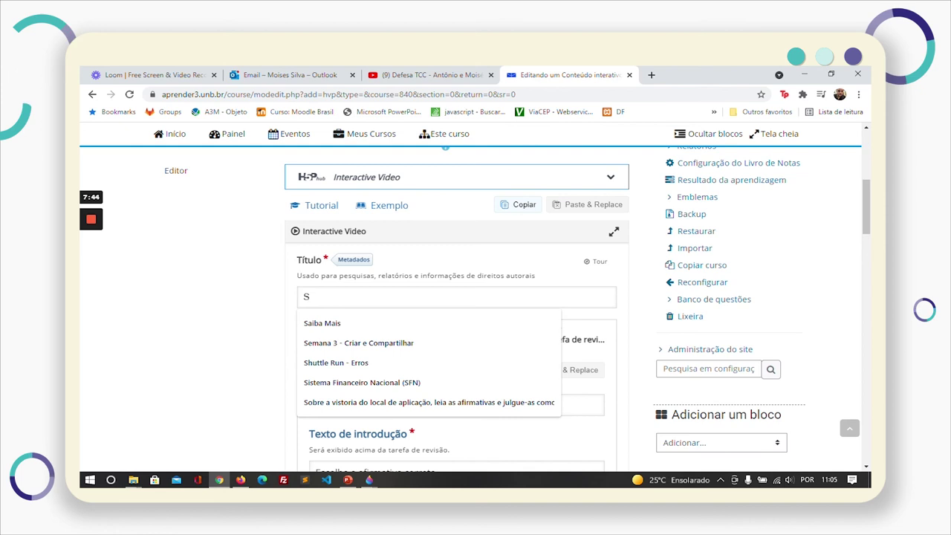
pyautogui.press('BackSpace')
pyautogui.write('Vídeo ')
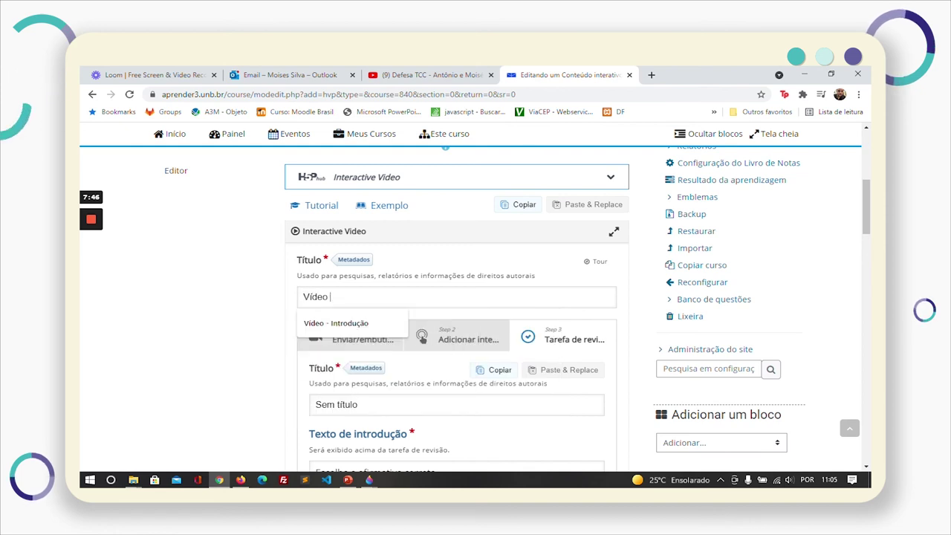
pyautogui.write('interatvi')
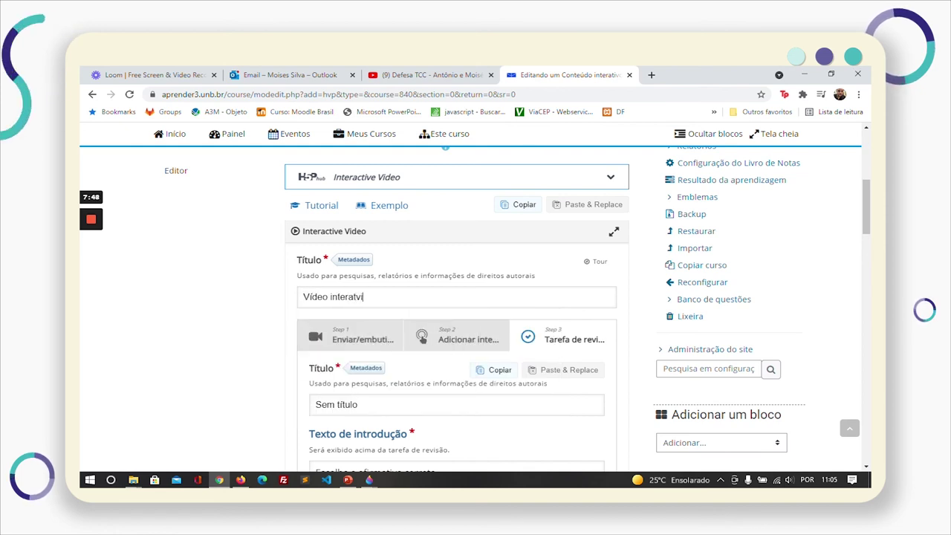
pyautogui.write('v')
pyautogui.press('BackSpace')
pyautogui.write('ivo - SEMUNI')
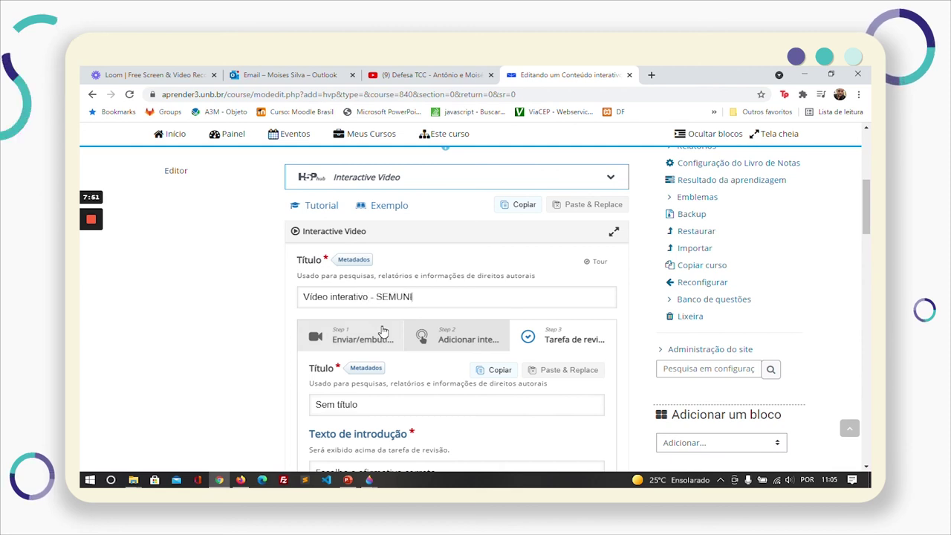
# Remove the empty statement set from the review task's summary.
pyautogui.scroll(-10, 389, 335)
pyautogui.scroll(10, 399, 337)
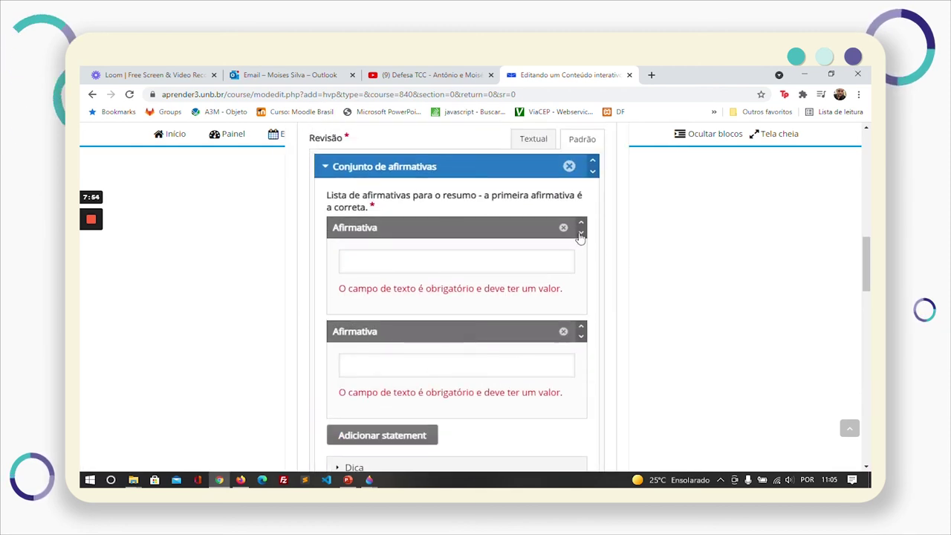
pyautogui.click(569, 164)
pyautogui.click(514, 254)
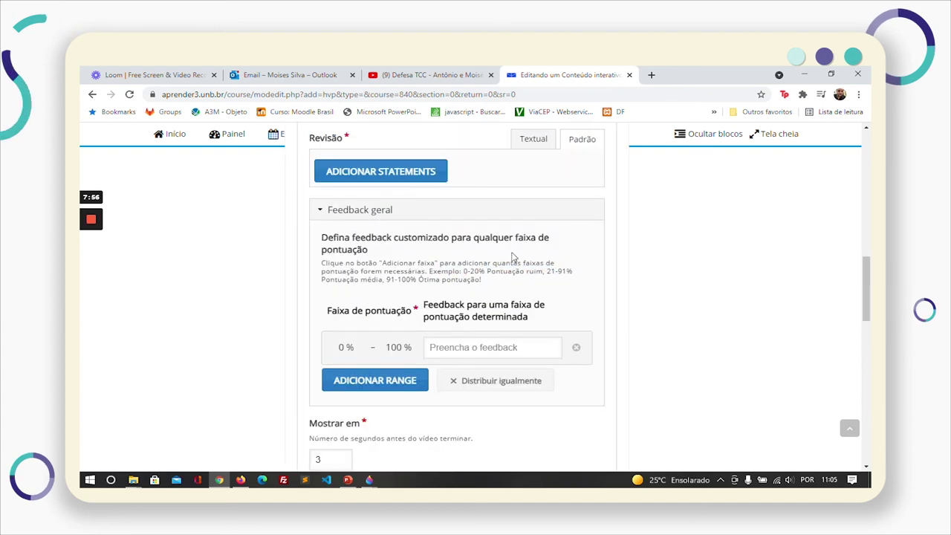
# Save the interactive video activity and display it with the video player in view.
pyautogui.scroll(3, 468, 297)
pyautogui.scroll(-15, 435, 346)
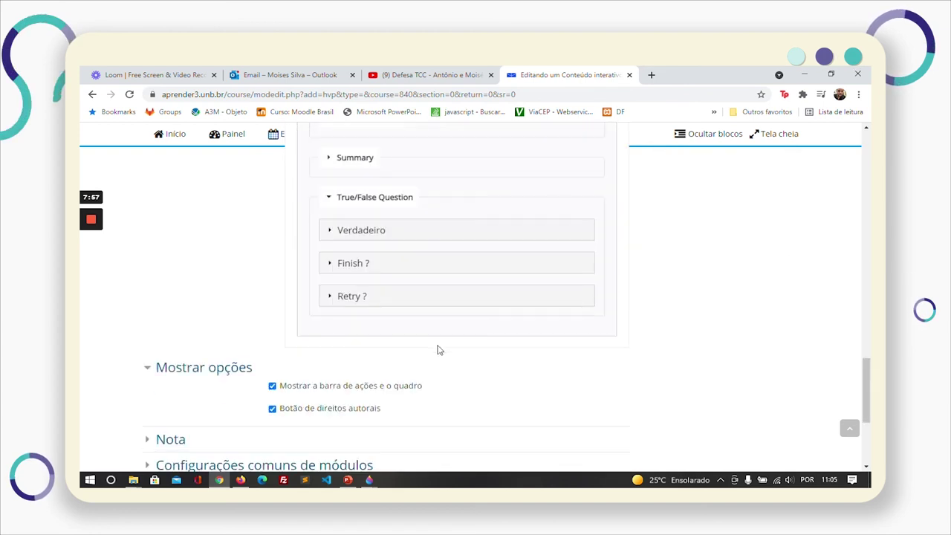
pyautogui.click(416, 386)
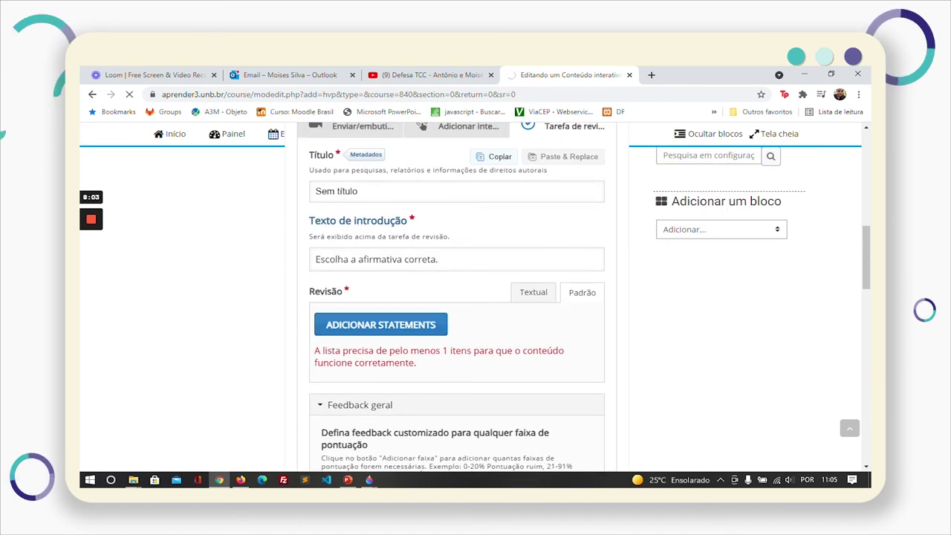
pyautogui.click(540, 303)
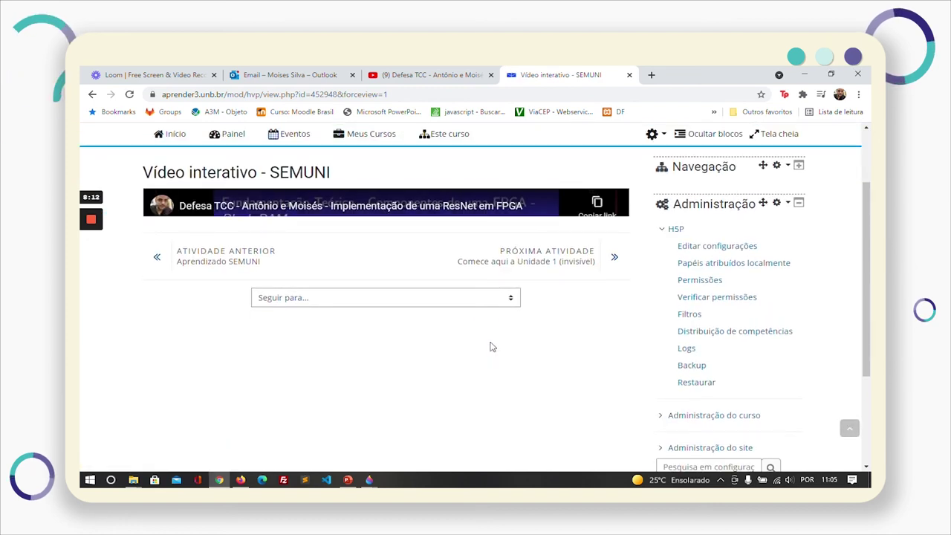
pyautogui.scroll(-2, 530, 312)
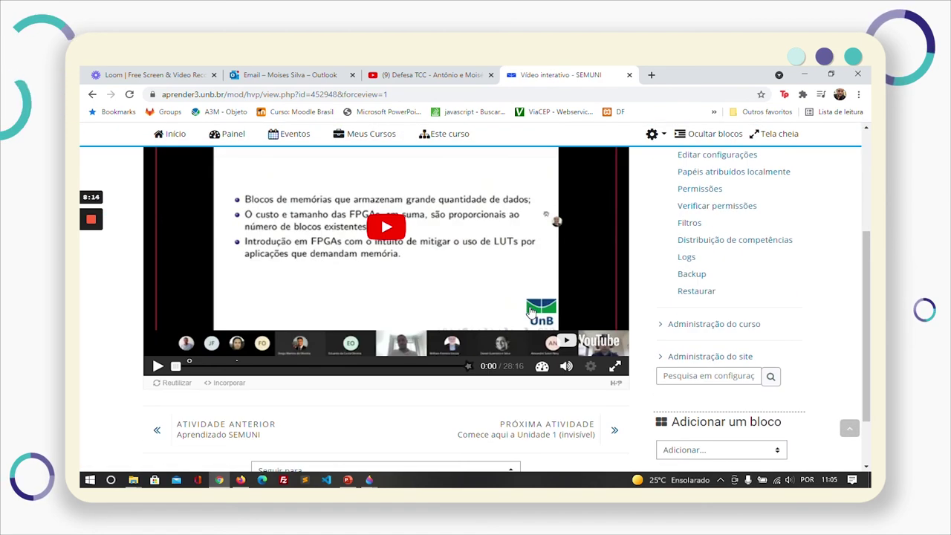